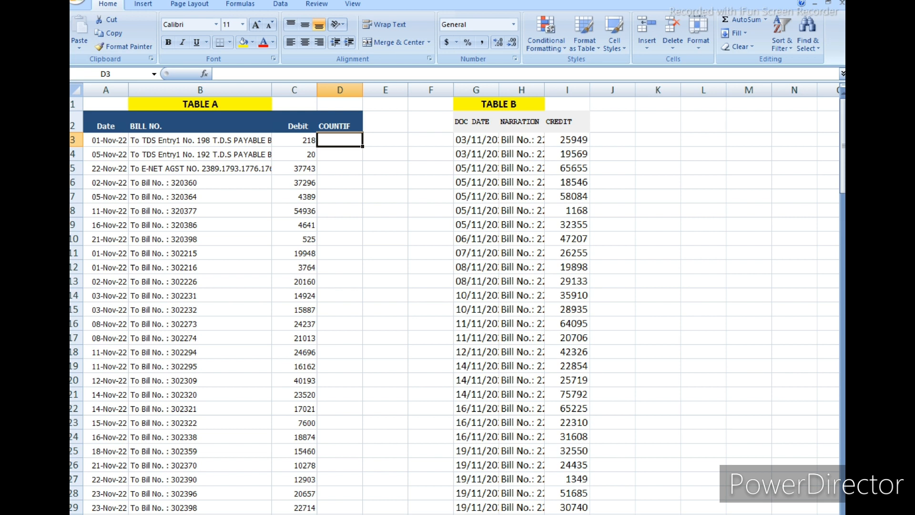
- Examine the headings and first entries of Table A and Table B, comparing their date, bill and amount columns
key(Left)
key(Left)
key(Up)
key(Up)
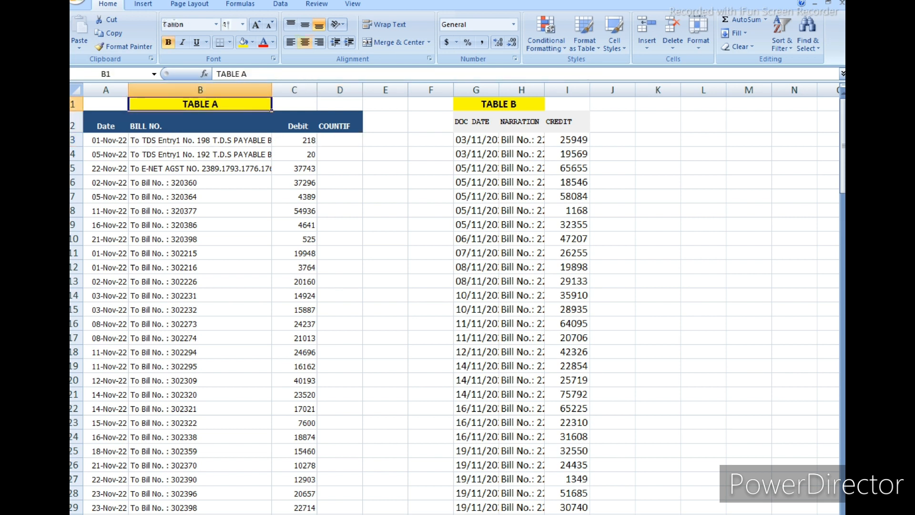
key(Right)
key(Right)
key(Right)
key(Right)
key(Right)
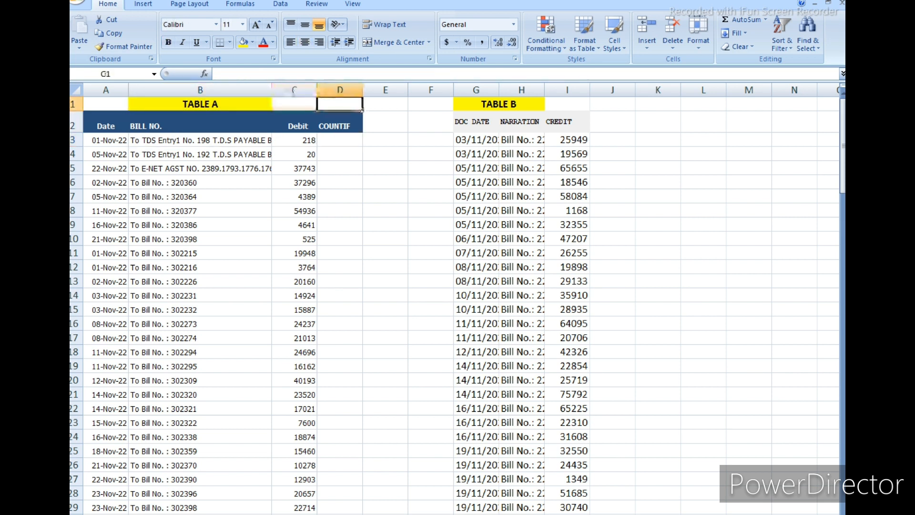
key(Down)
key(Down)
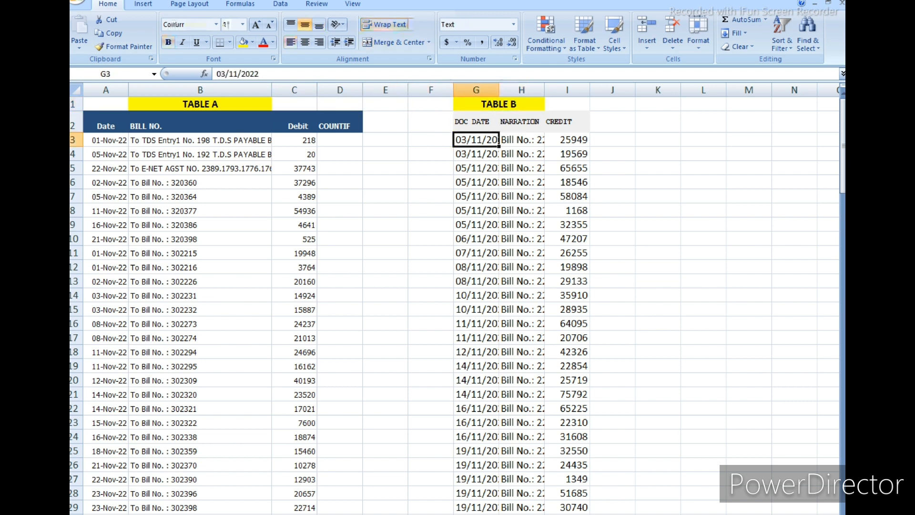
key(Left)
key(Left)
key(Left)
key(Left)
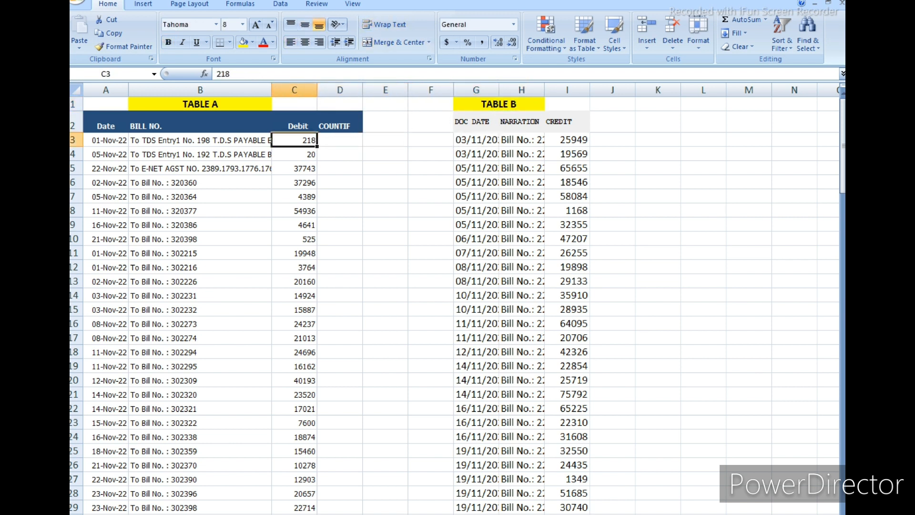
key(Right)
key(Right)
key(Right)
key(Right)
key(Right)
key(Right)
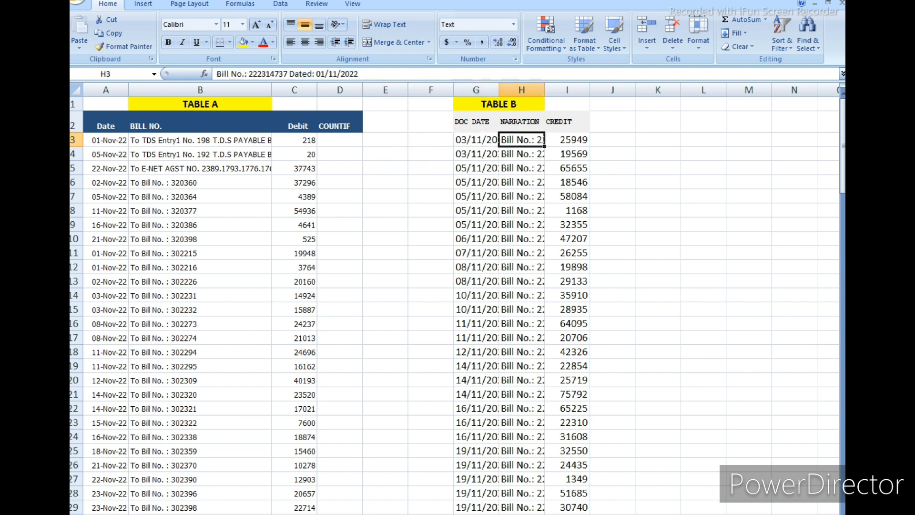
key(Left)
key(Right)
key(Left)
key(Left)
key(Left)
key(Left)
key(Left)
key(Left)
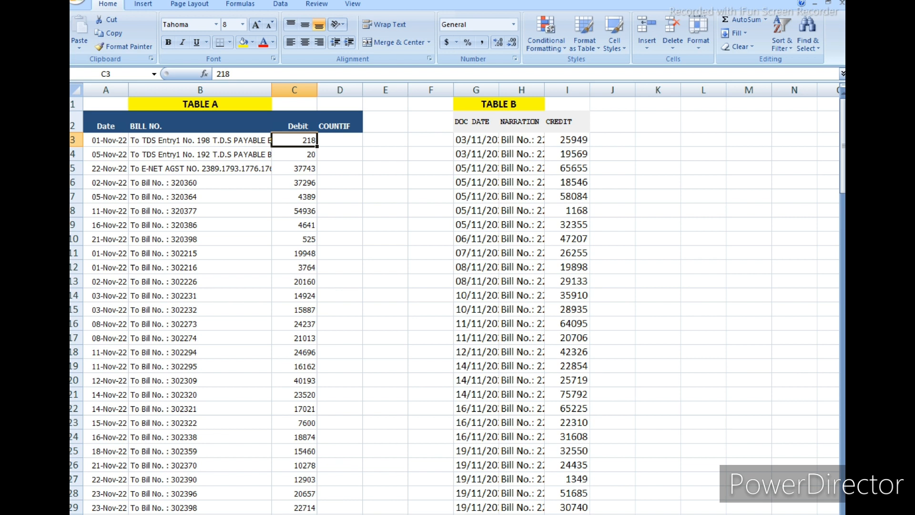
- In D3, enter a COUNTIF formula that counts the debit in C3 within Table B's credit amounts, using the absolute range $I$3:$I$151
click(340, 140)
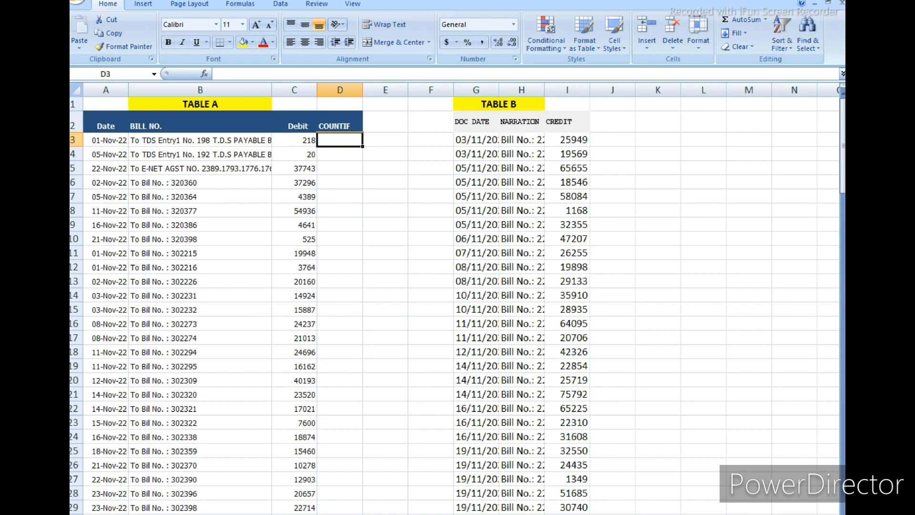
text(=COU)
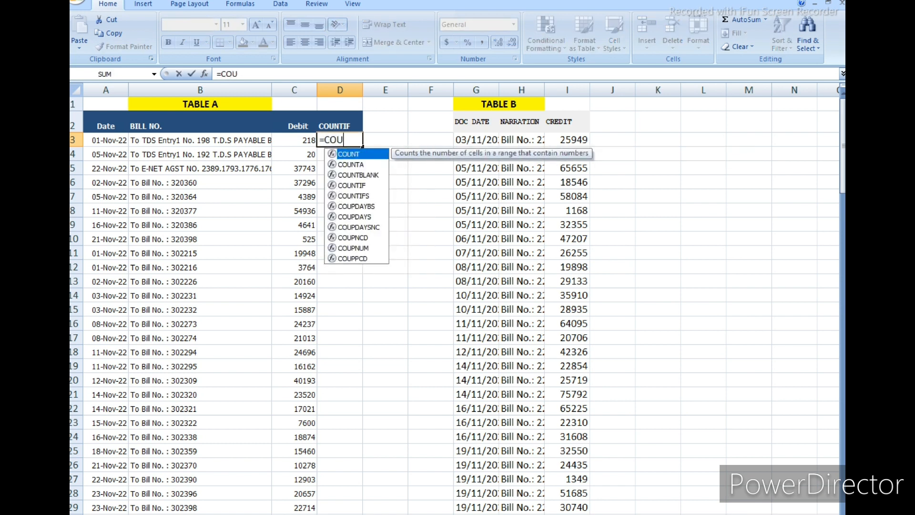
text(N)
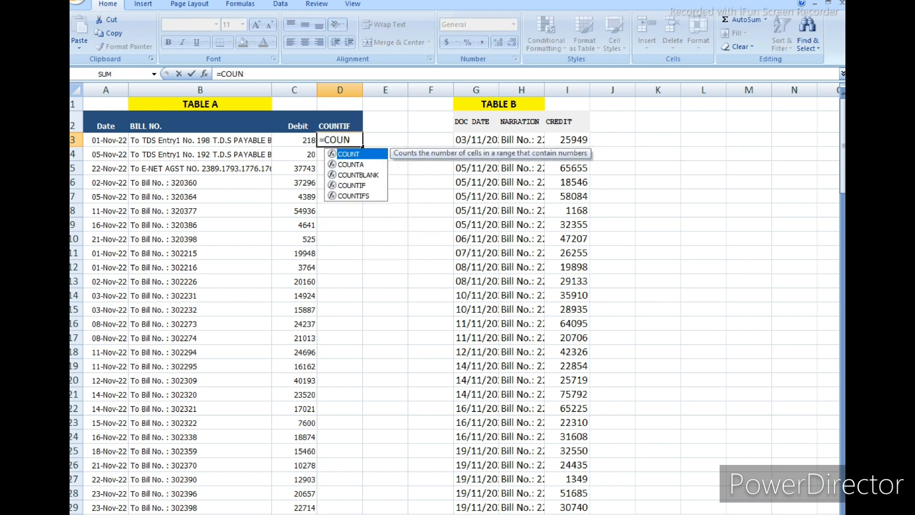
key(Down)
key(Down)
key(Down)
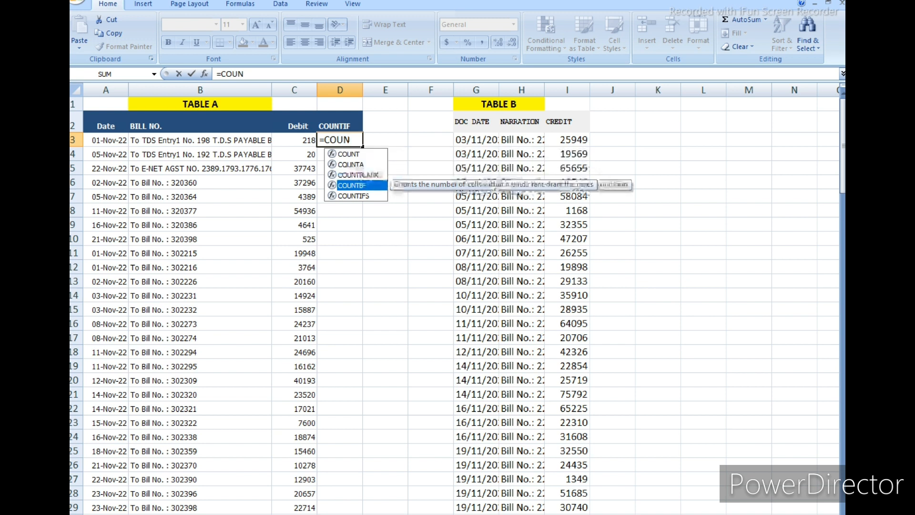
key(Tab)
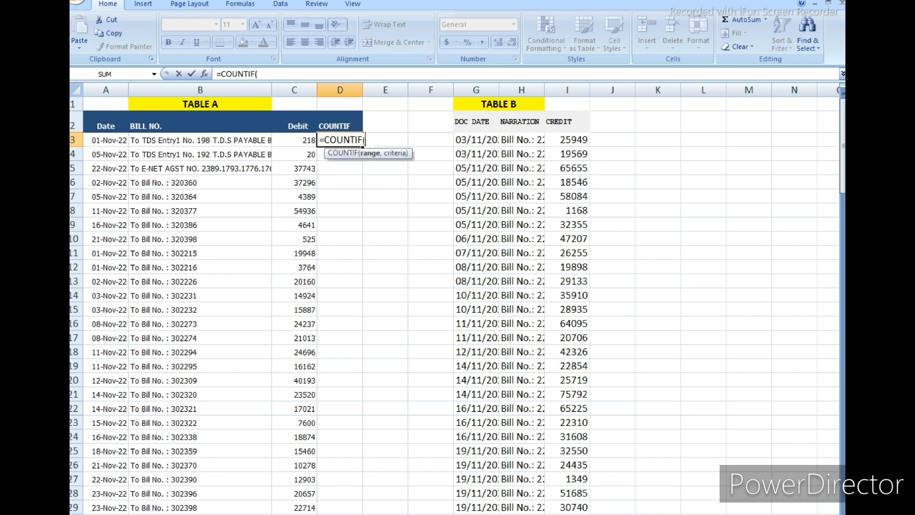
click(583, 140)
drag(583, 139, 585, 514)
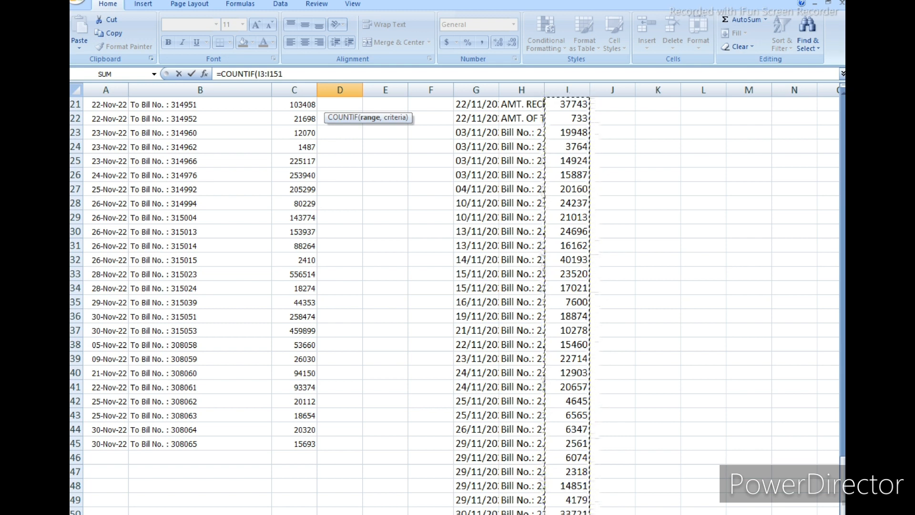
key(F4)
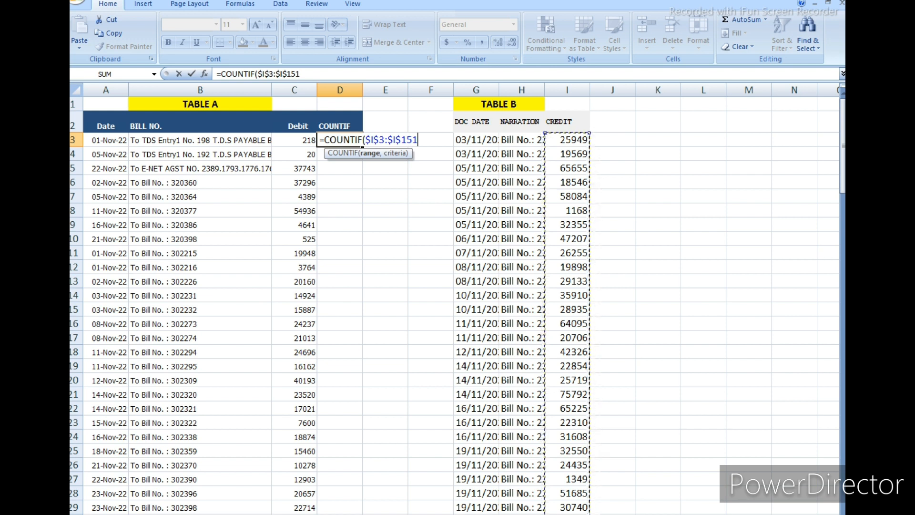
text(,)
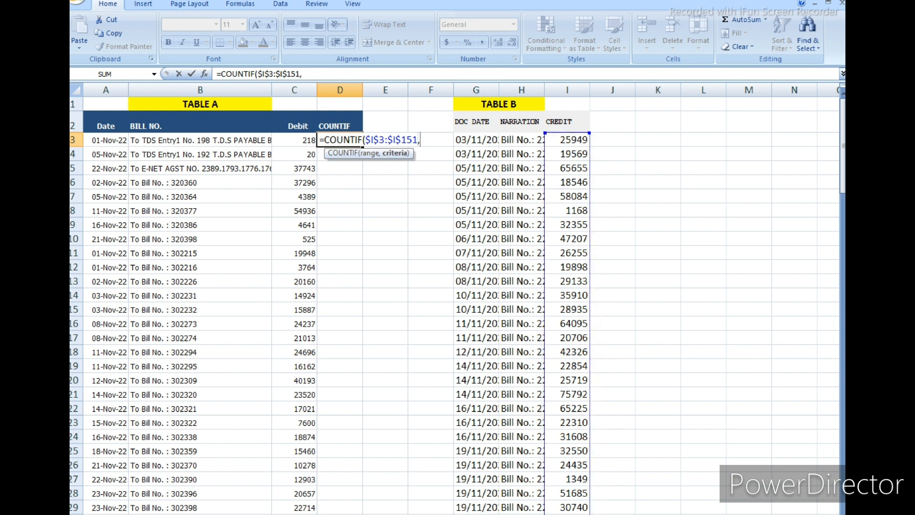
click(295, 140)
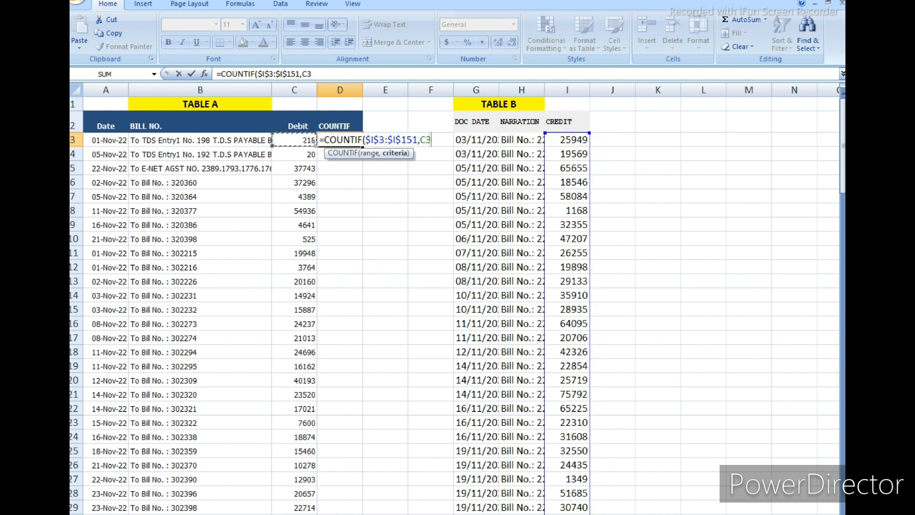
text())
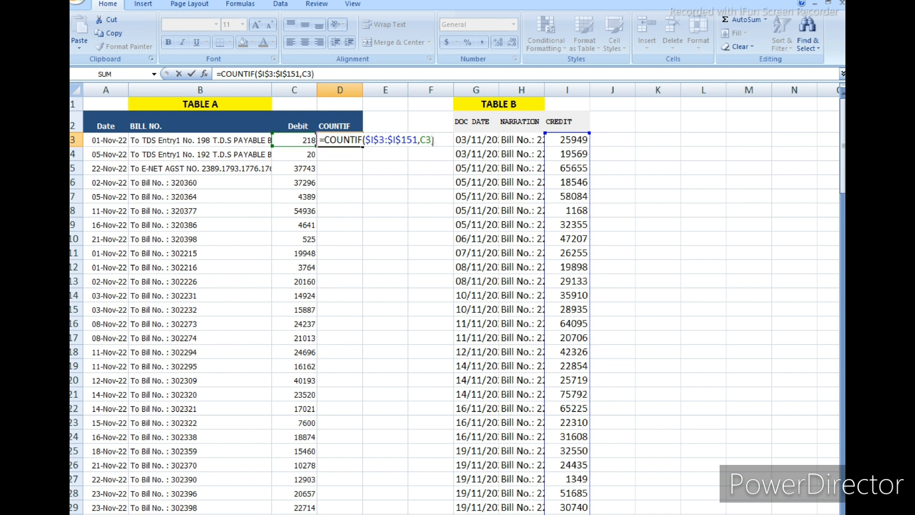
key(Return)
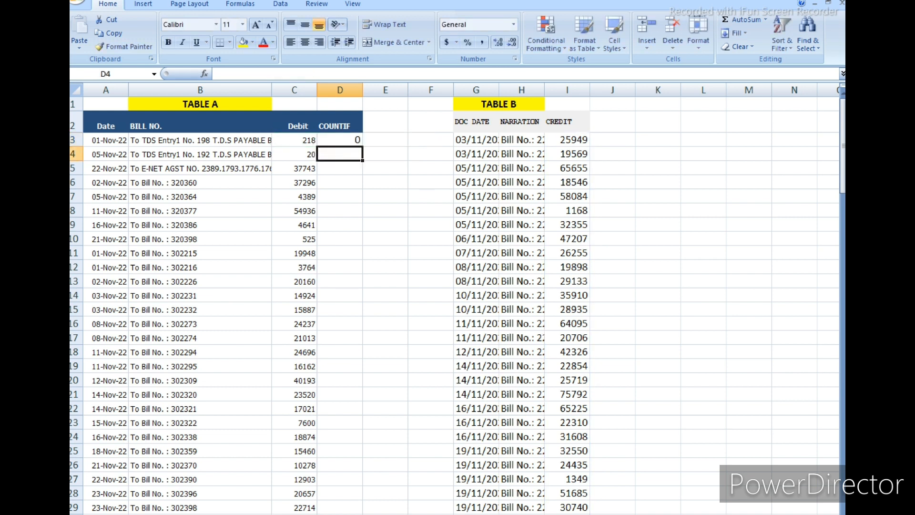
- Copy the COUNTIF formula from D3 into D4:D145, down to Table A's last bill row
click(340, 139)
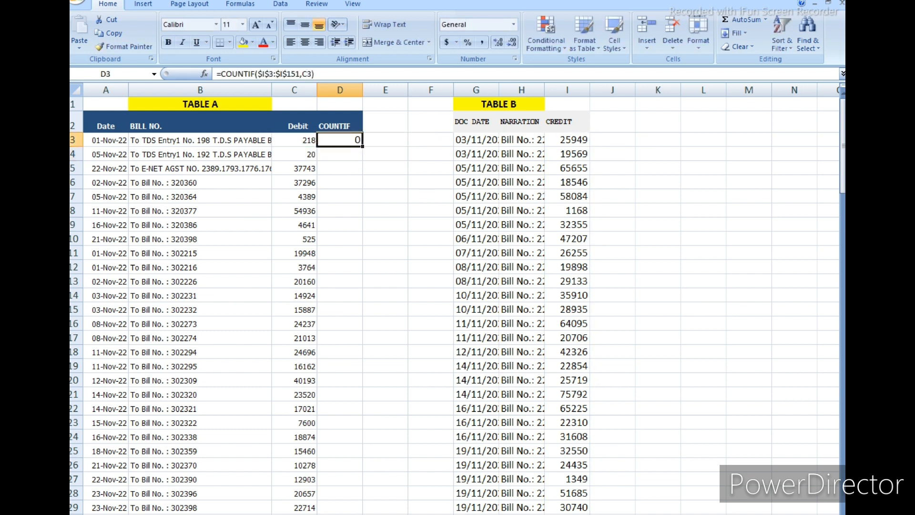
click(294, 140)
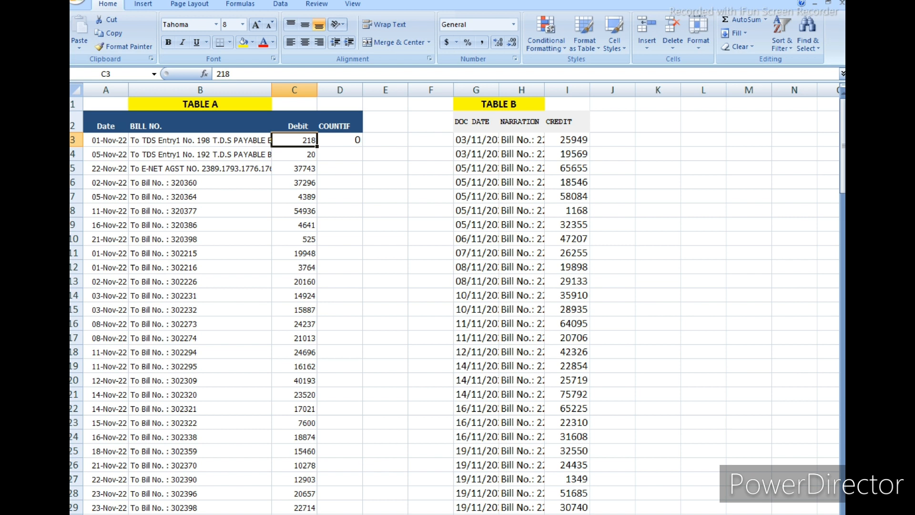
click(339, 140)
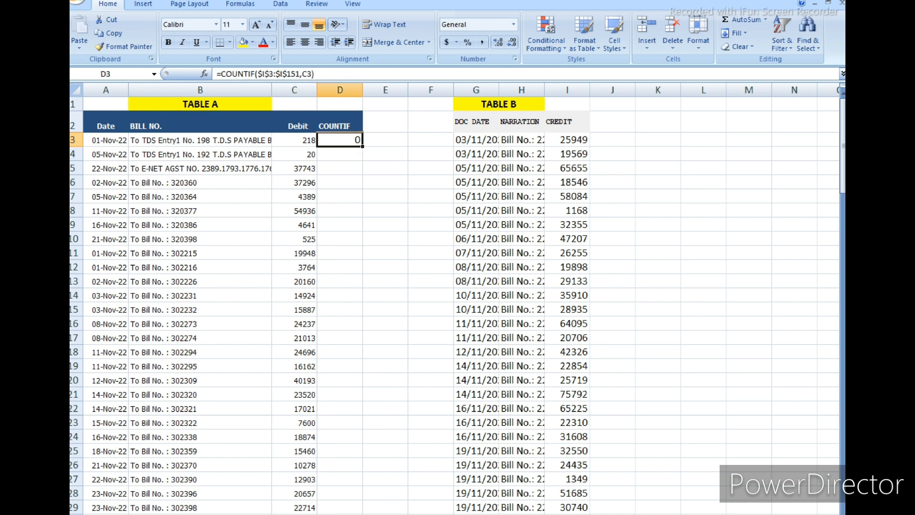
key(ctrl+c)
click(340, 154)
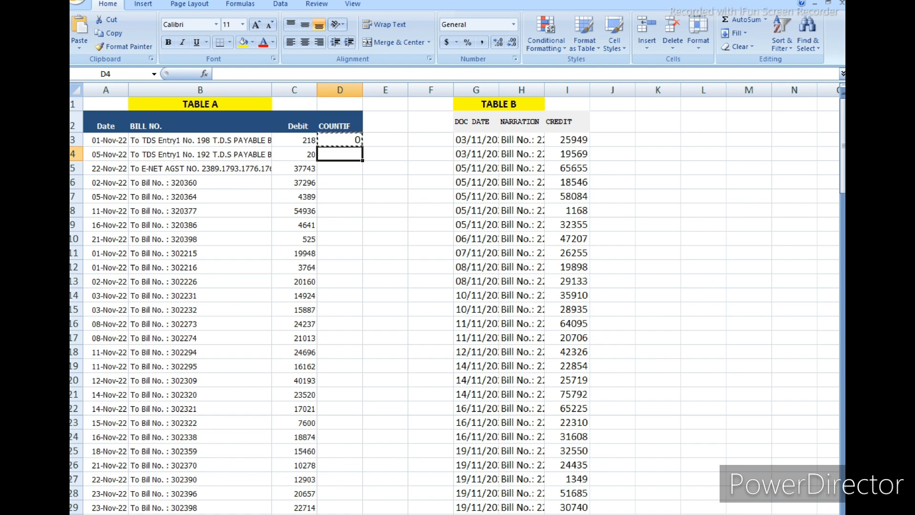
key(shift+Down)
key(shift+Down)
key(shift+Down)
key(shift+Down)
key(shift+Down)
key(shift+Down)
key(shift+Down)
key(shift+Down)
key(shift+Down)
key(shift+Down)
key(shift+Down)
key(shift+Down)
key(shift+Down)
key(shift+Down)
key(shift+Down)
key(shift+Down)
key(shift+Down)
key(shift+Down)
key(shift+Down)
key(shift+Down)
key(shift+Down)
key(shift+Down)
key(shift+Down)
key(shift+Down)
key(shift+Down)
key(shift+Down)
key(shift+Down)
key(shift+Down)
key(shift+Down)
key(shift+Down)
key(shift+Down)
key(shift+Down)
key(shift+Down)
key(shift+Down)
key(shift+Down)
key(shift+Down)
key(shift+Down)
key(shift+Down)
key(shift+Down)
key(shift+Down)
key(shift+Down)
key(shift+Down)
key(shift+Down)
key(shift+Down)
key(shift+Down)
key(shift+Down)
key(shift+Down)
key(shift+Down)
key(shift+Down)
key(shift+Down)
key(shift+Down)
key(shift+Down)
key(shift+Down)
key(shift+Down)
key(shift+Down)
key(shift+Down)
key(shift+Down)
key(shift+Down)
key(shift+Down)
key(shift+Down)
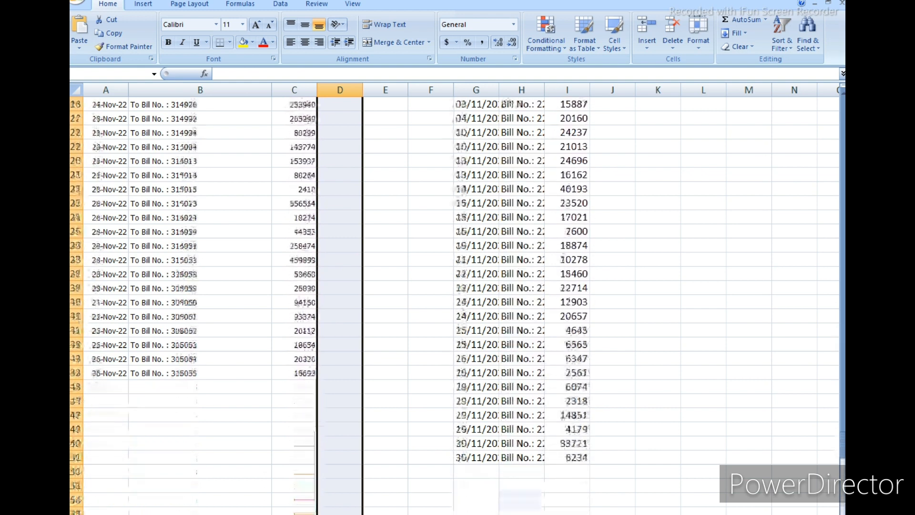
key(shift+Up)
key(shift+Up)
key(shift+Up)
key(shift+Up)
key(shift+Up)
key(shift+Up)
key(shift+Up)
key(shift+Up)
key(shift+Up)
key(shift+Up)
key(shift+Up)
key(shift+Up)
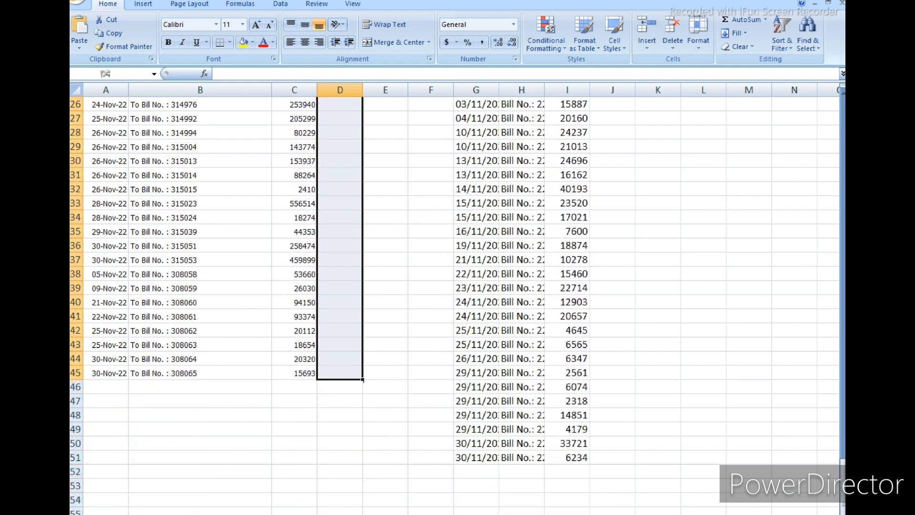
key(ctrl+v)
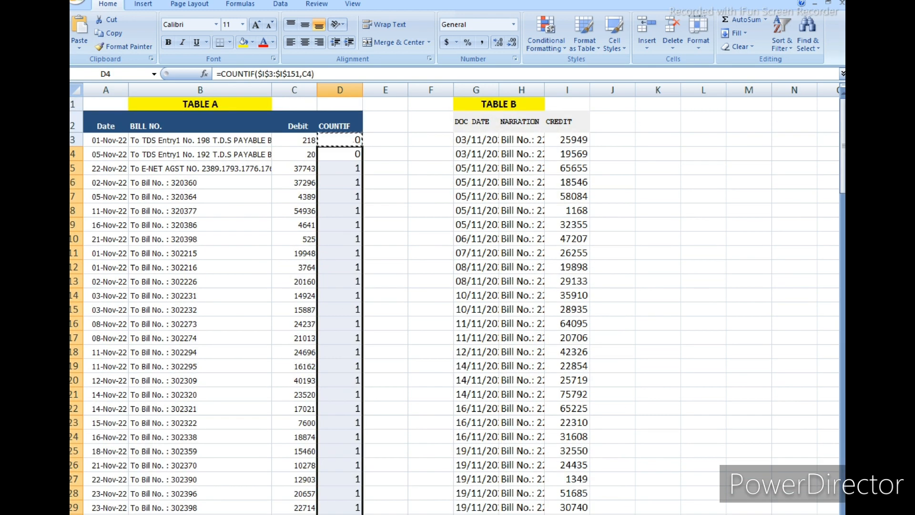
- Review Table A's debit amounts and their COUNTIF results from row 5 down the list
key(Down)
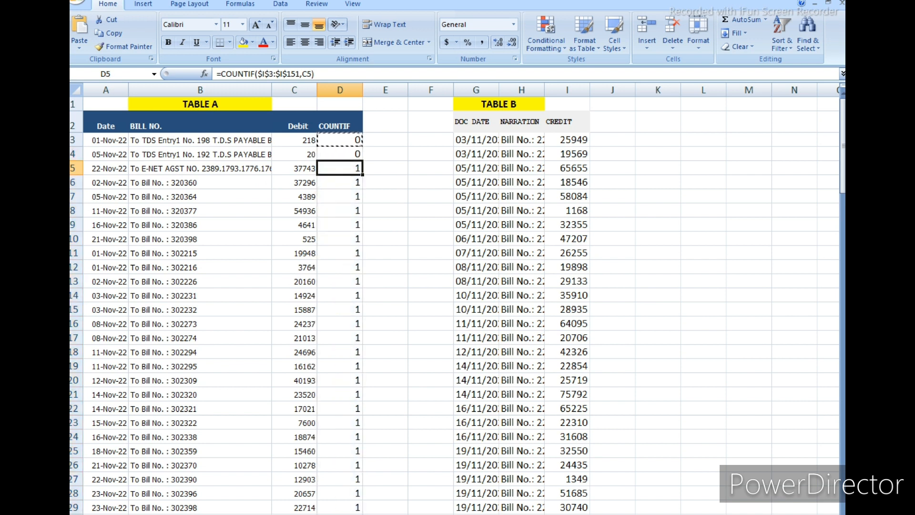
key(Left)
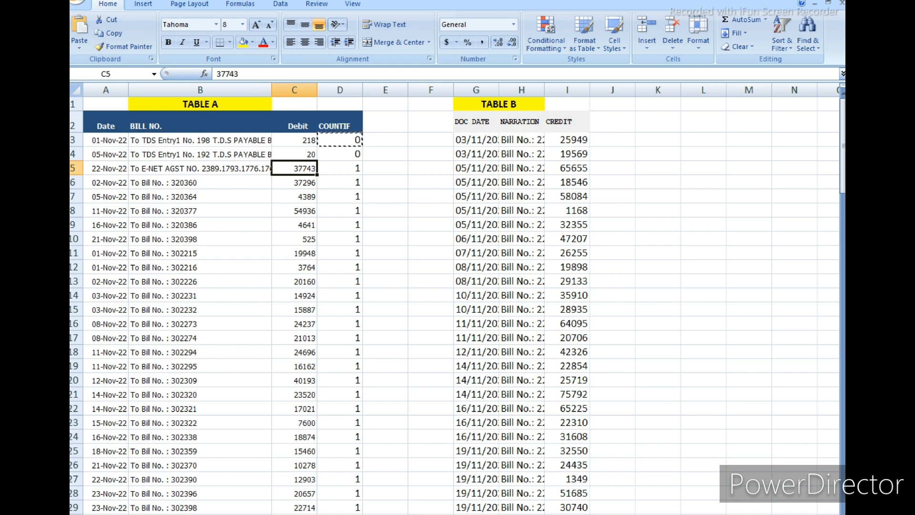
key(Down)
key(Down)
key(Down)
key(Down)
key(Down)
key(Down)
key(Down)
key(Down)
key(Down)
key(Down)
key(Down)
key(Down)
key(Down)
key(Down)
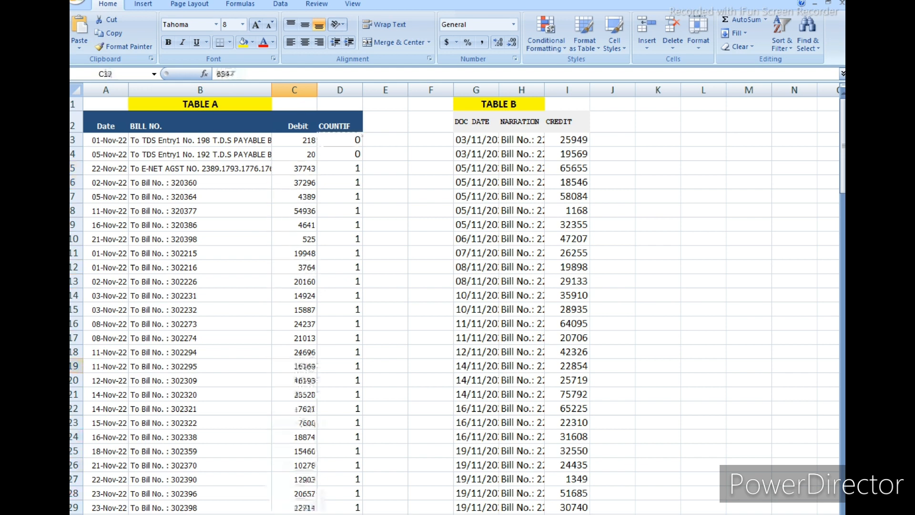
key(Down)
key(Down)
key(Down)
key(Down)
key(Down)
key(Down)
key(Down)
key(Down)
key(Down)
key(Down)
key(Down)
key(Down)
key(Down)
key(Down)
key(Down)
key(Down)
key(Down)
key(Down)
key(Down)
key(Down)
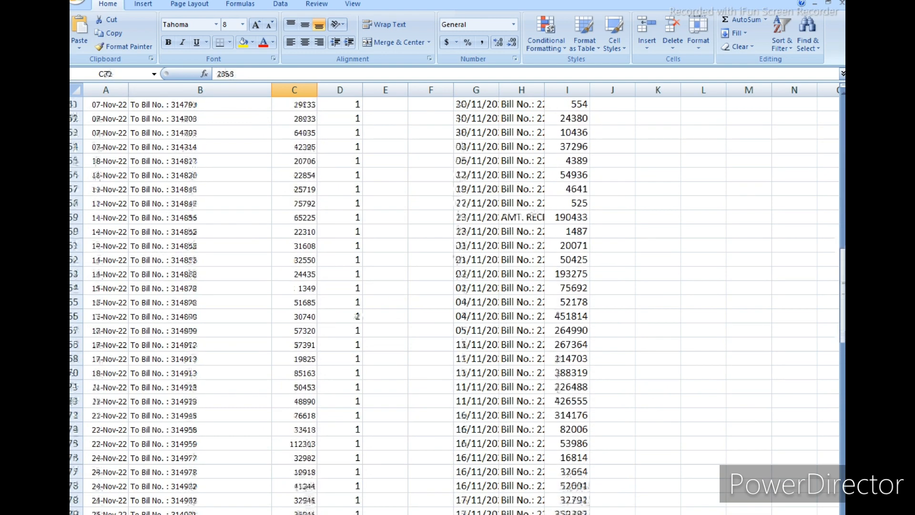
- Examine the bill number, debit amount and COUNTIF result in row 66 of Table A
key(Up)
key(Up)
key(Up)
key(Up)
key(Up)
key(Up)
key(Up)
key(Up)
key(Up)
key(Up)
key(Up)
key(Up)
key(Up)
key(Up)
key(Up)
key(Up)
key(Right)
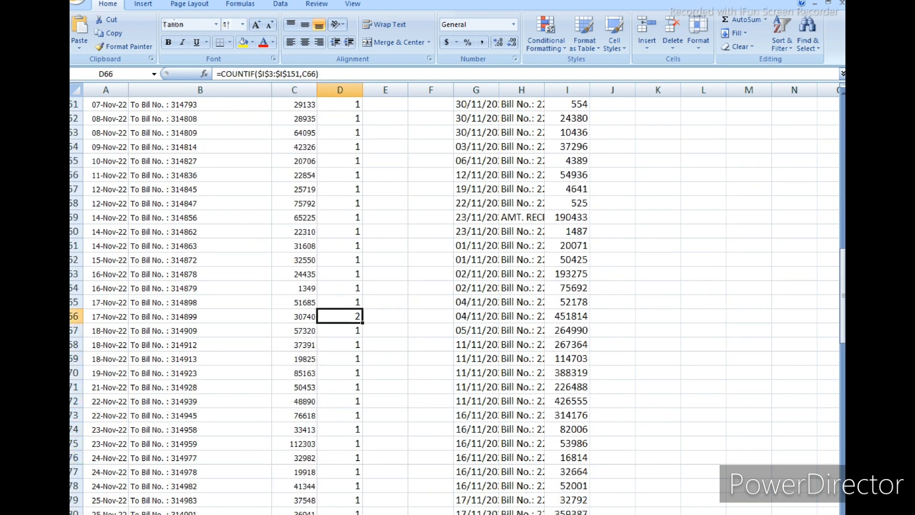
key(Left)
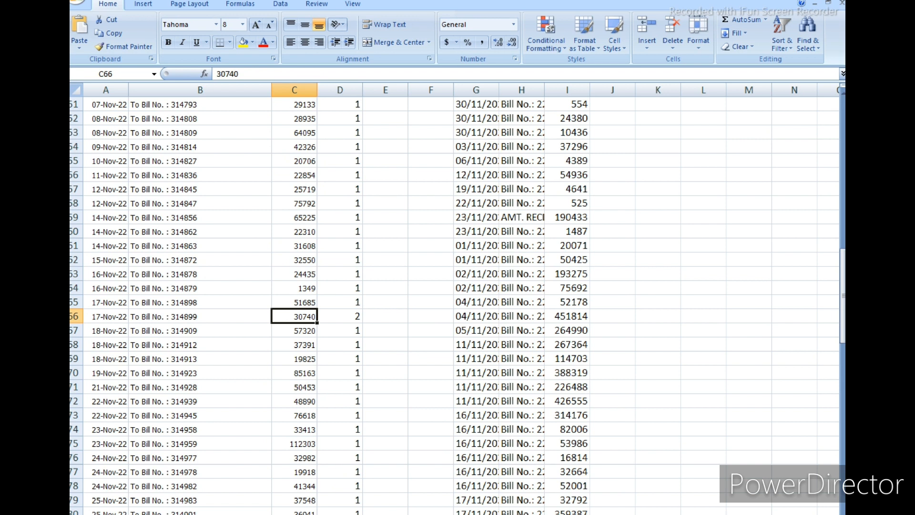
key(Right)
key(Left)
key(Left)
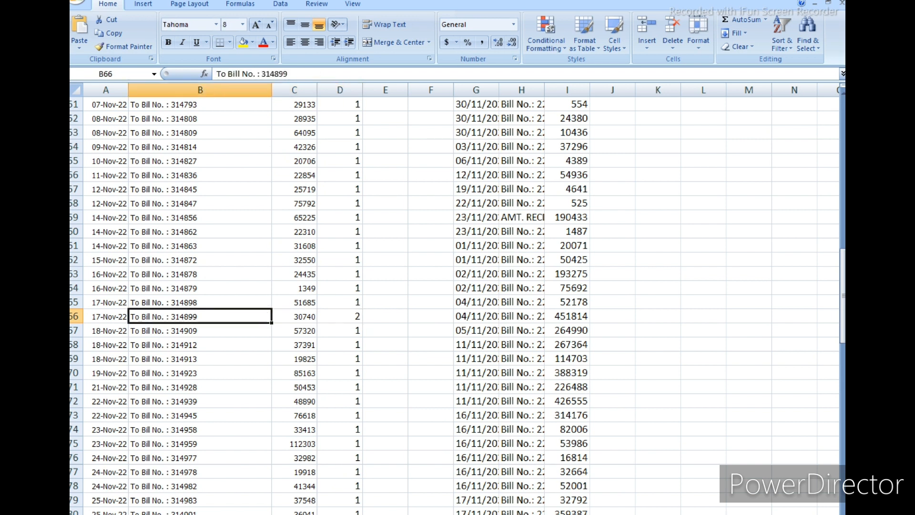
key(Right)
key(Right)
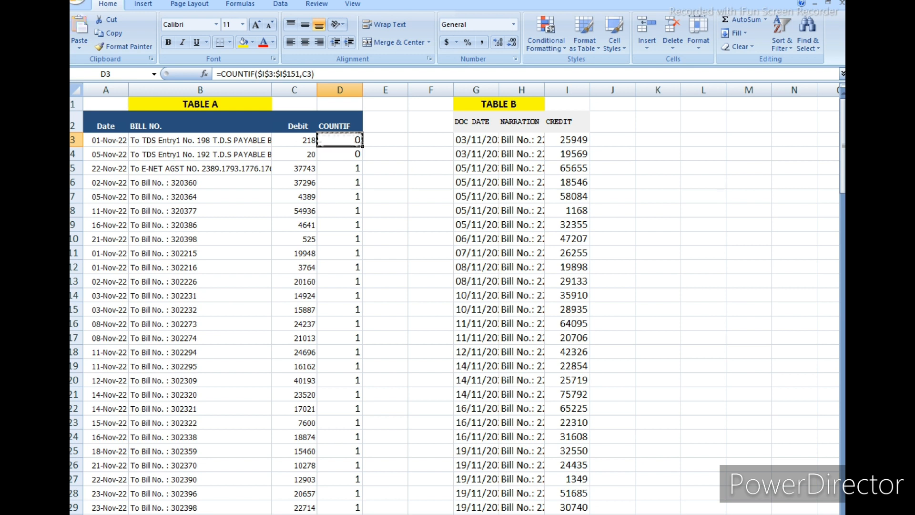
- In J3, enter a COUNTIF formula that counts the credit in I3 within Table A's debit amounts, using the absolute range $C$3:$C$145
key(Escape)
key(Right)
key(Right)
key(Right)
key(Right)
key(Right)
key(Right)
key(Right)
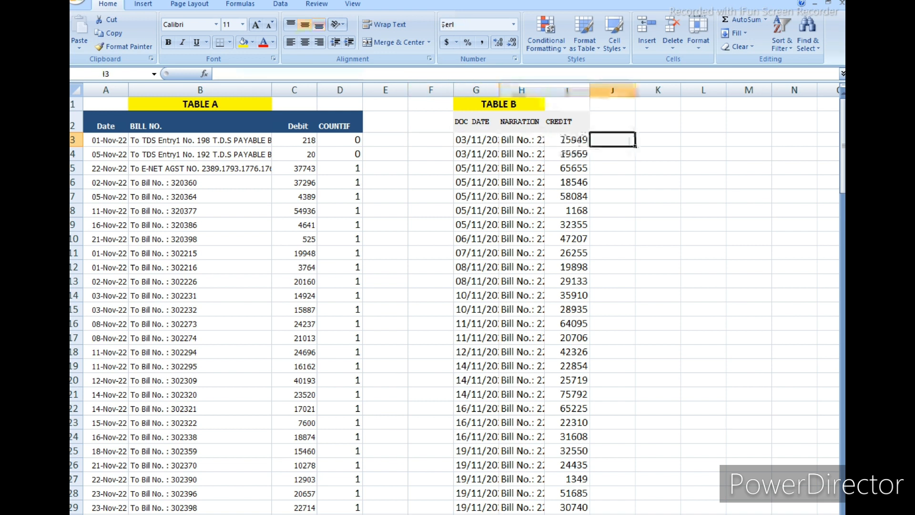
key(Left)
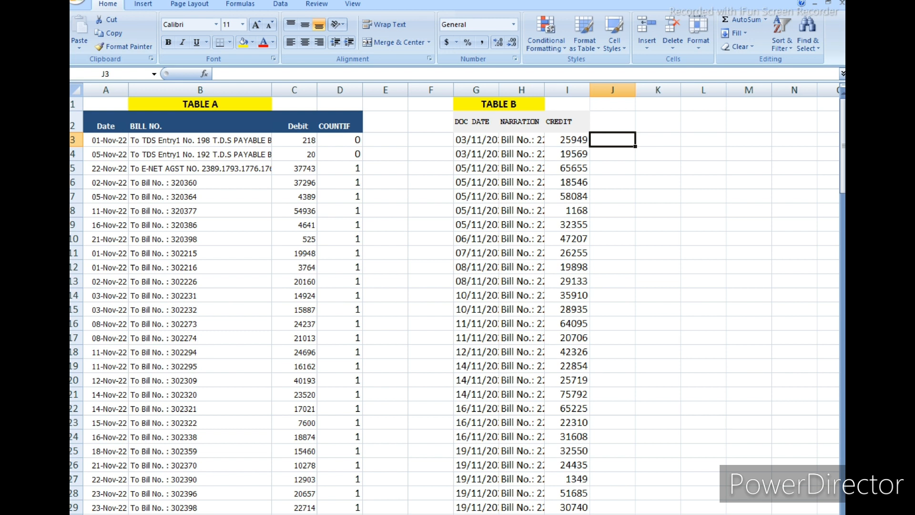
text(=)
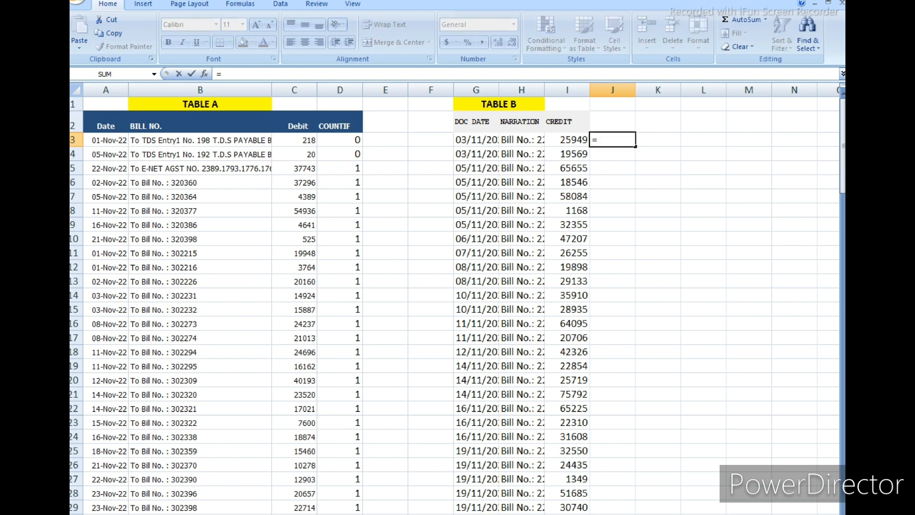
text(COUNTIF)
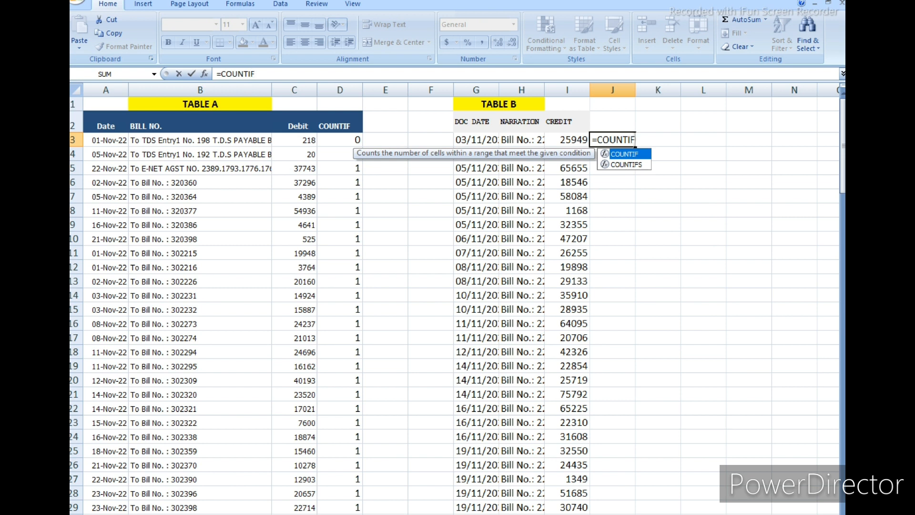
text(()
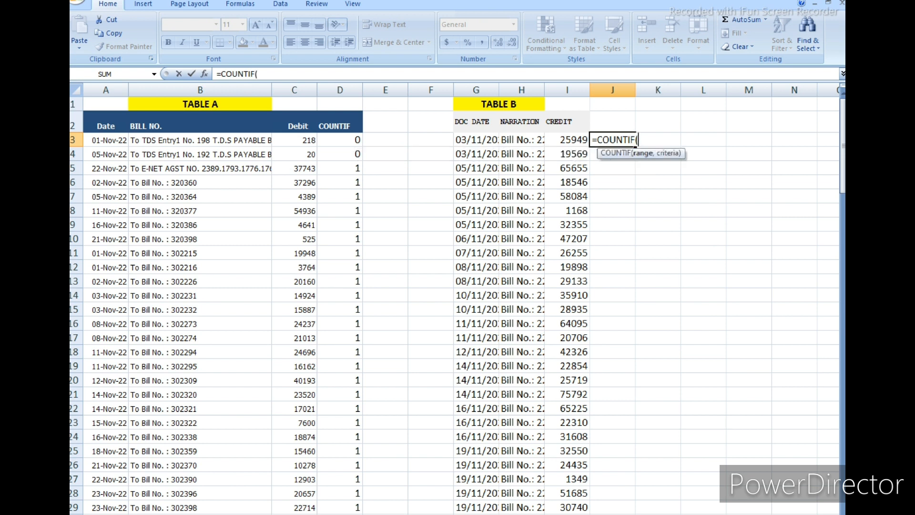
drag(294, 140, 305, 510)
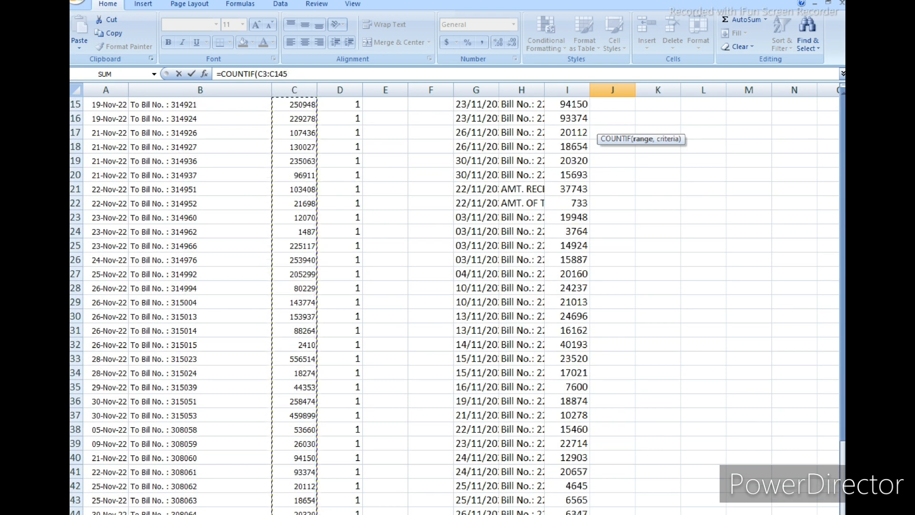
key(F4)
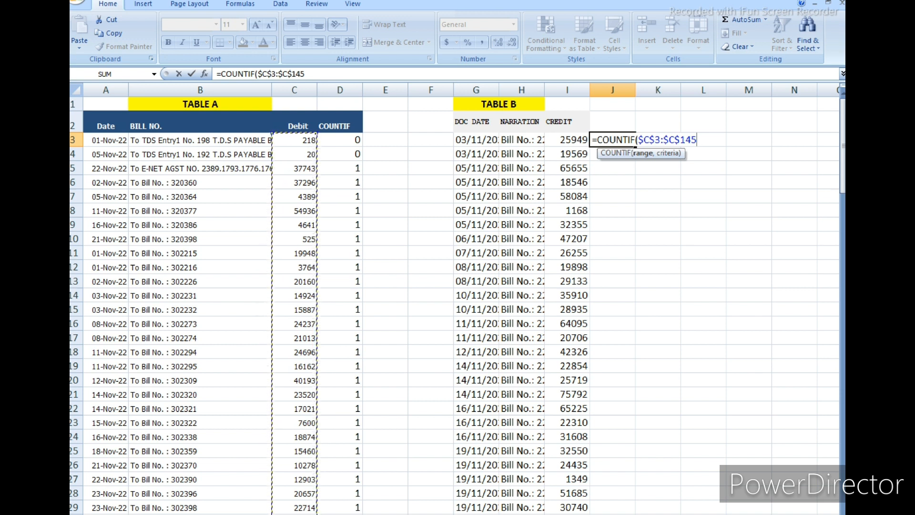
text(,)
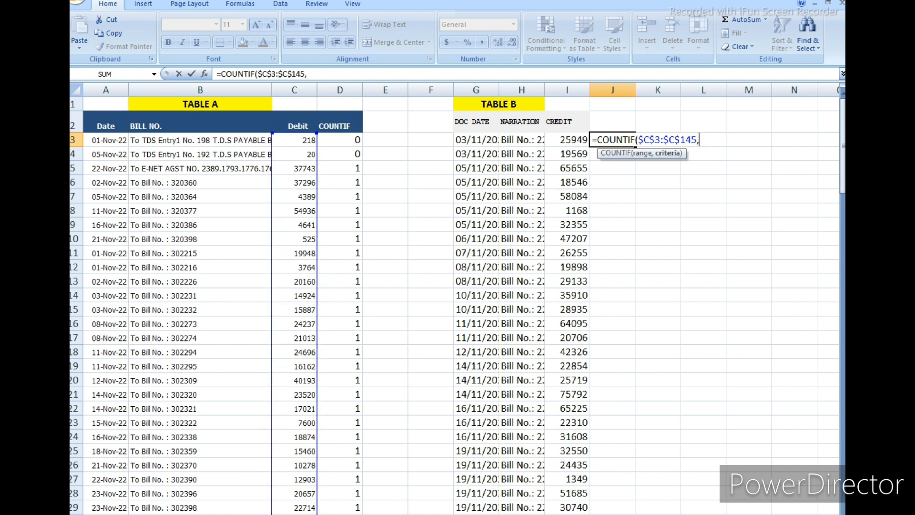
key(Left)
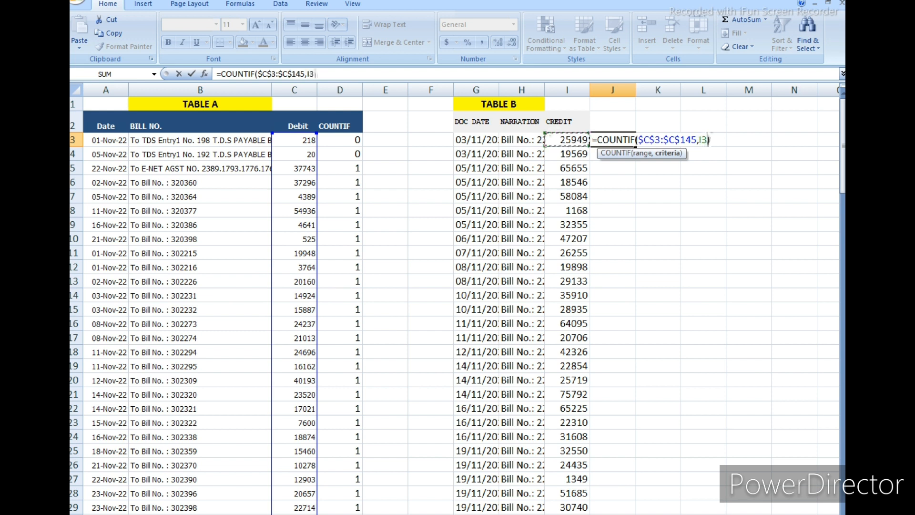
key(Return)
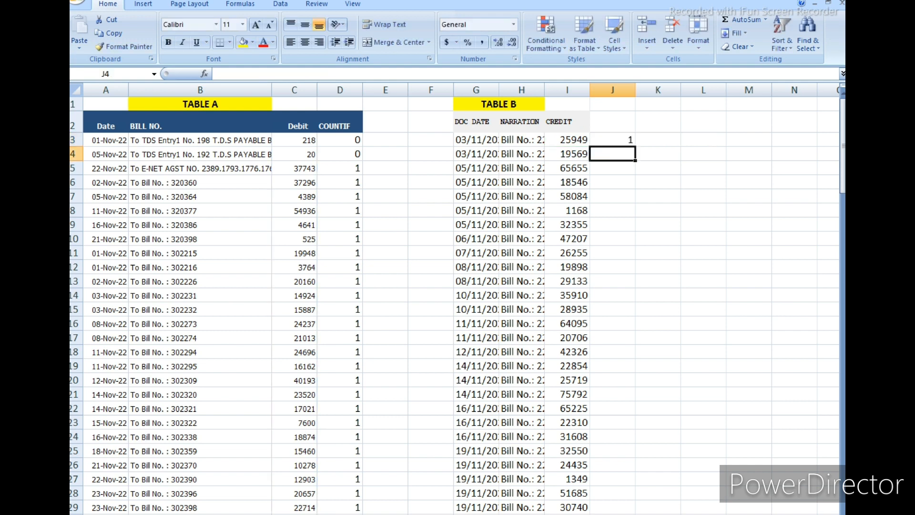
- Copy the COUNTIF formula from J3 into J4:J151, down to Table B's last row
key(Up)
key(ctrl+c)
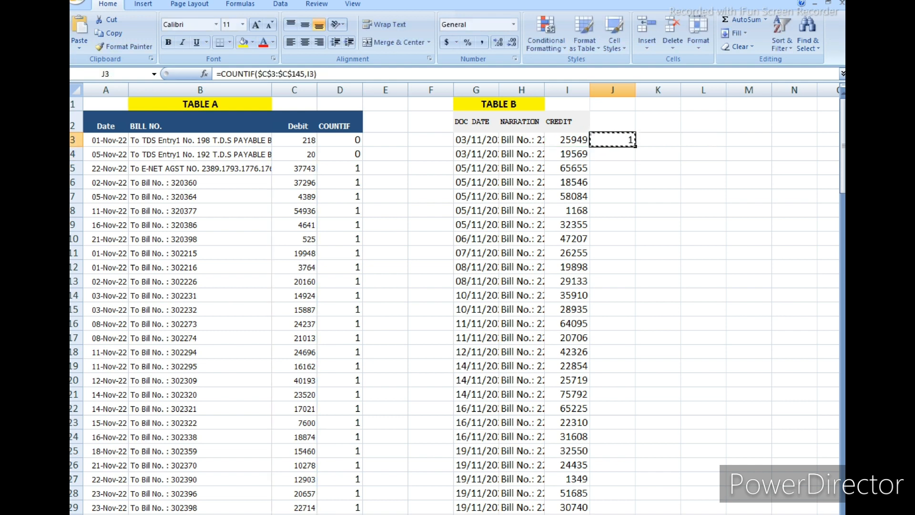
key(Down)
key(shift+Page_Down)
key(shift+Page_Down)
key(shift+Page_Down)
key(shift+Page_Down)
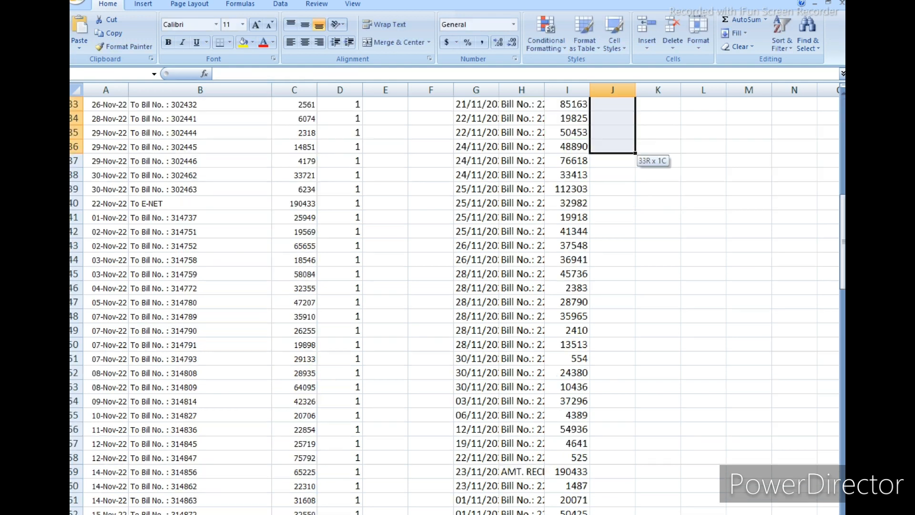
key(shift+Down)
key(shift+Down)
key(shift+Down)
key(shift+Down)
key(shift+Down)
key(shift+Down)
key(shift+Down)
key(shift+Down)
key(shift+Down)
key(shift+Down)
key(shift+Down)
key(shift+Down)
key(shift+Down)
key(shift+Down)
key(shift+Down)
key(shift+Down)
key(shift+Down)
key(shift+Down)
key(shift+Down)
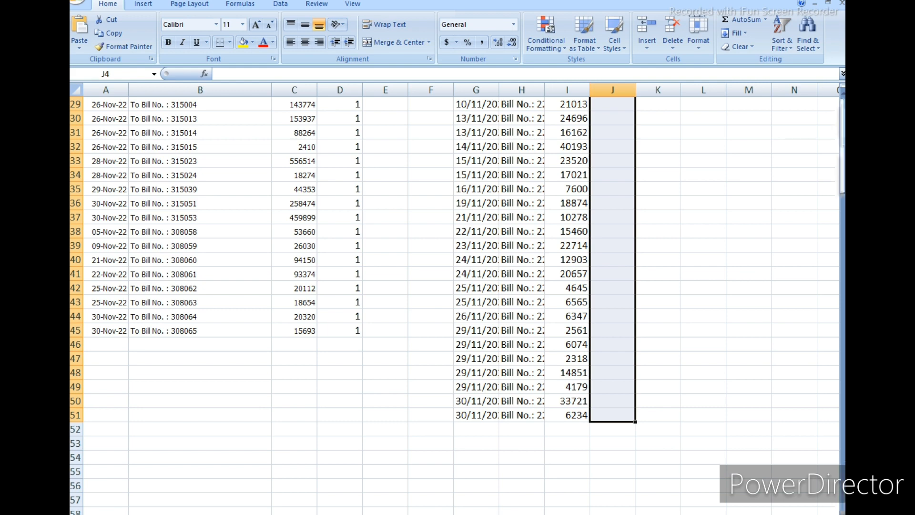
key(ctrl+v)
scroll(453, 305, down, 6)
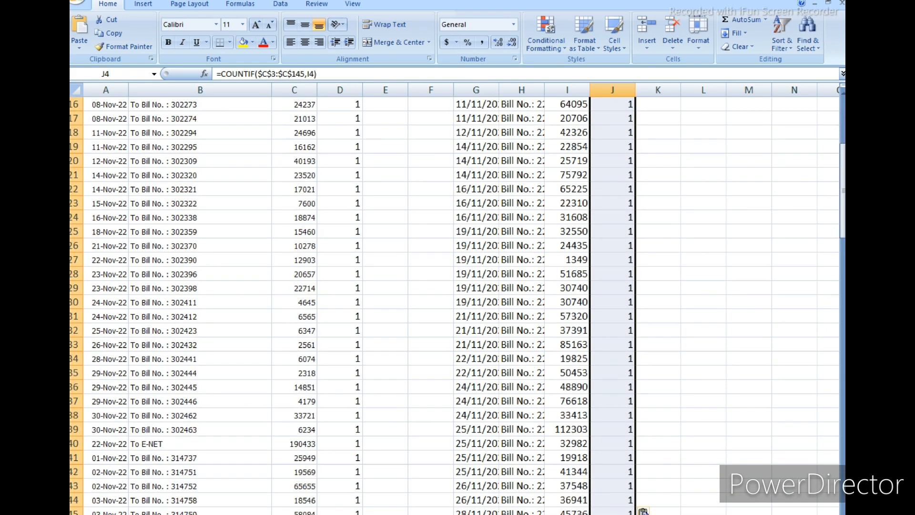
scroll(458, 305, up, 6)
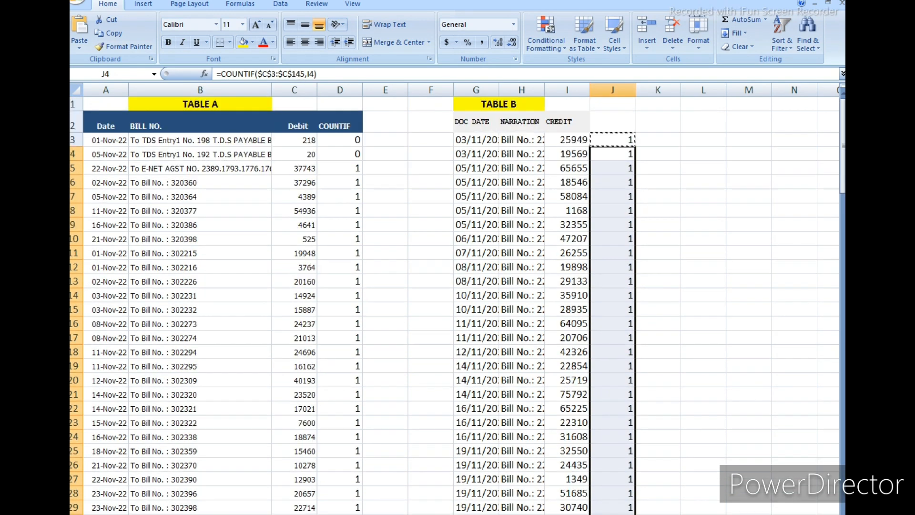
click(703, 295)
- Review Table B's credit amounts and their COUNTIF results in column J from row 3 down past row 60
click(613, 139)
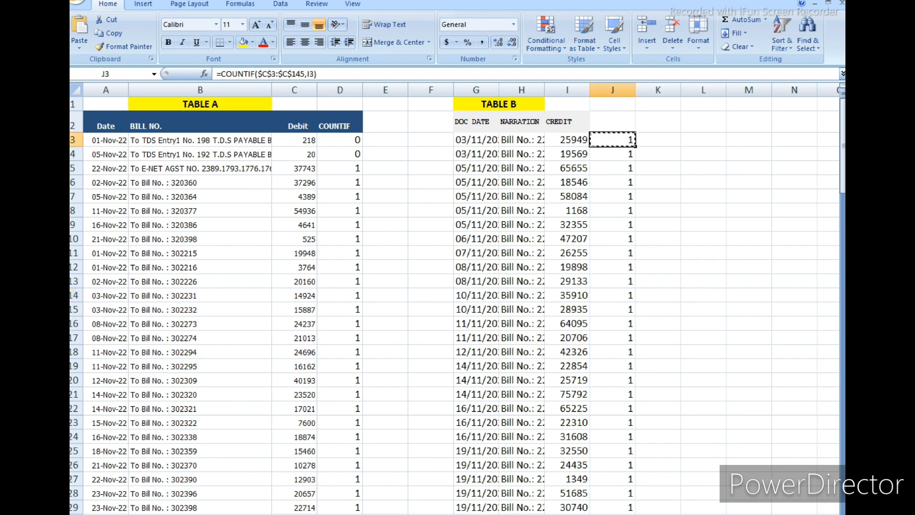
key(Down)
key(Down)
key(Down)
key(Down)
key(Down)
key(Down)
key(Down)
key(Down)
key(Down)
key(Down)
key(Down)
key(Down)
key(Down)
key(Down)
key(Down)
key(Down)
key(Down)
key(Down)
key(Down)
key(Down)
key(Down)
key(Down)
key(Down)
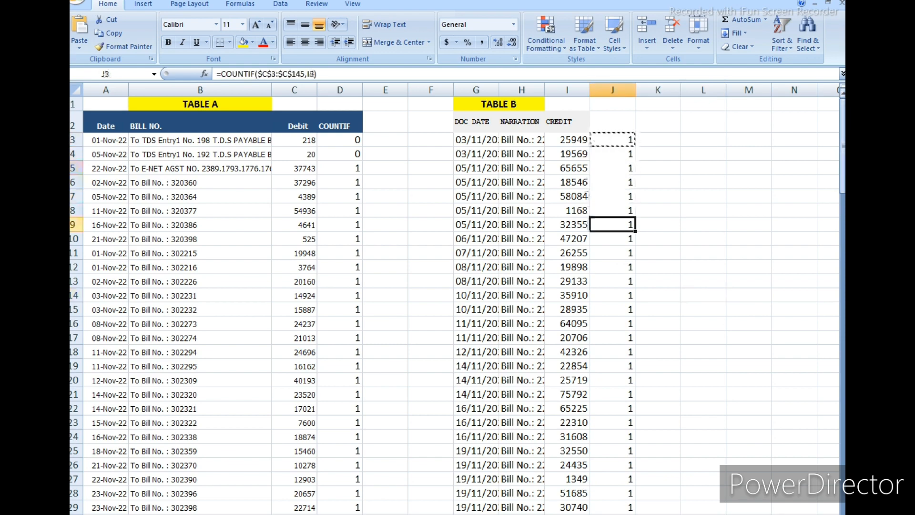
key(Down)
key(Down)
key(Down)
key(Down)
key(Down)
key(Down)
key(Down)
key(Down)
key(Down)
key(Down)
key(Down)
key(Down)
key(Down)
key(Down)
key(Down)
key(Down)
key(Down)
key(Down)
key(Down)
key(Down)
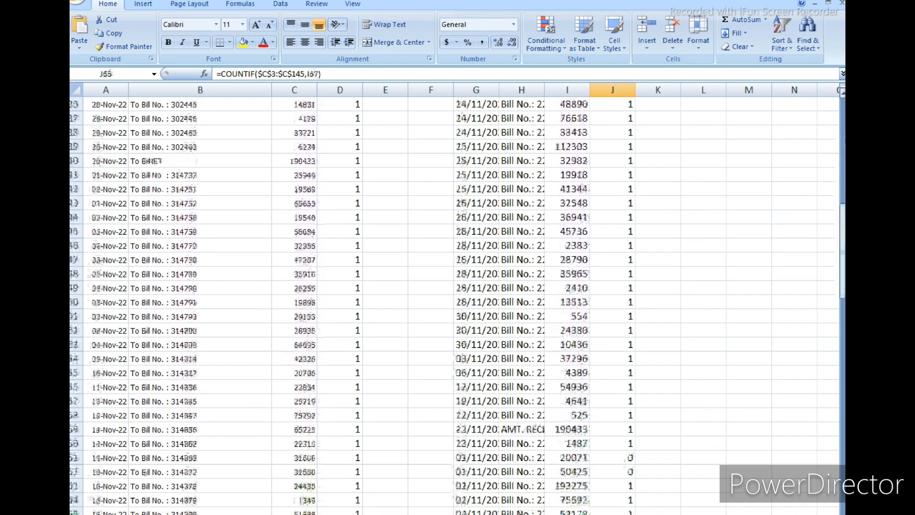
- Examine the credit amounts and COUNTIF results in rows 61 and 62 of Table B
key(Up)
key(Up)
key(Up)
key(Up)
key(Up)
key(Up)
key(Up)
key(Up)
key(Up)
key(Up)
key(Up)
key(Up)
key(Up)
key(Up)
key(Up)
key(Up)
key(Up)
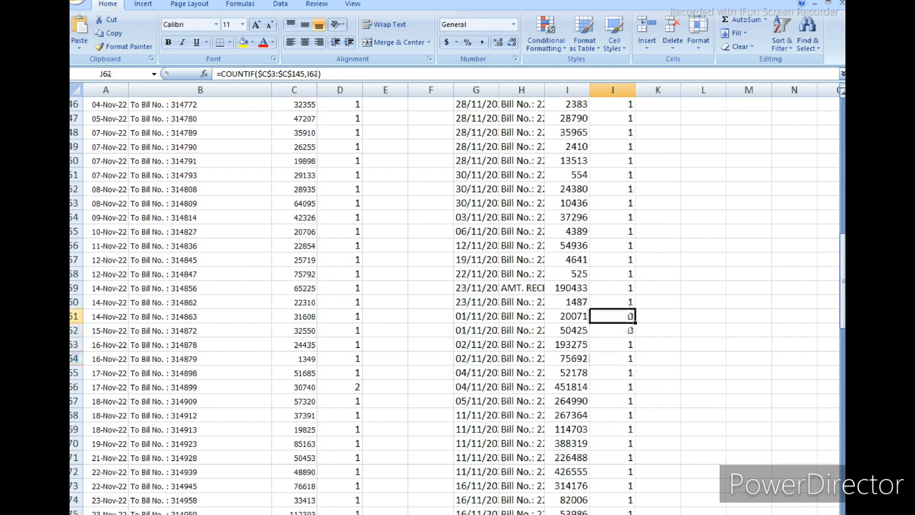
key(Down)
key(Down)
key(Down)
key(Down)
key(Down)
key(Down)
key(Down)
key(Down)
key(Down)
key(Down)
key(Down)
key(Down)
key(Down)
key(Down)
key(Down)
key(Down)
key(Down)
key(Down)
key(Down)
key(Down)
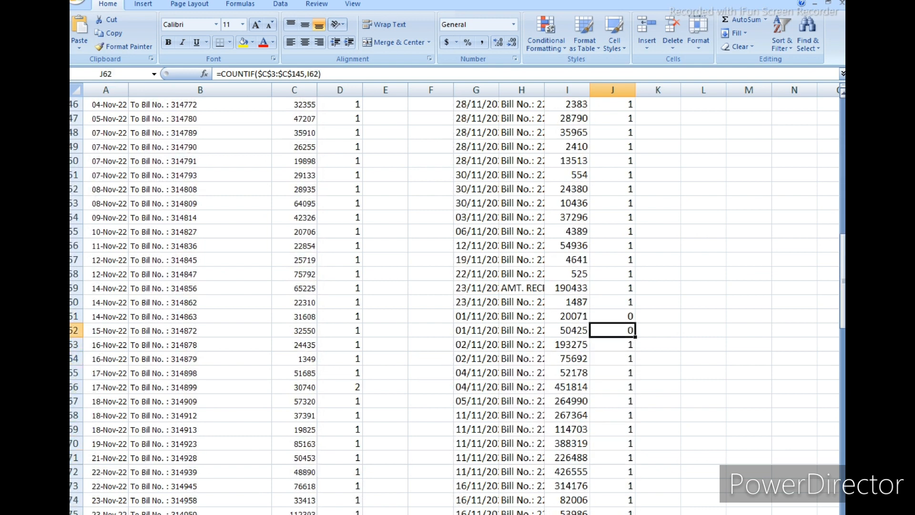
- Review the remaining COUNTIF results in column J from row 63 to Table B's last row, 151
key(Down)
key(Down)
key(Down)
key(Down)
key(Down)
key(Down)
key(Down)
key(Down)
key(Down)
key(Down)
key(Down)
key(Down)
key(Down)
key(Down)
key(Down)
key(Down)
key(Down)
key(Down)
key(Down)
key(Down)
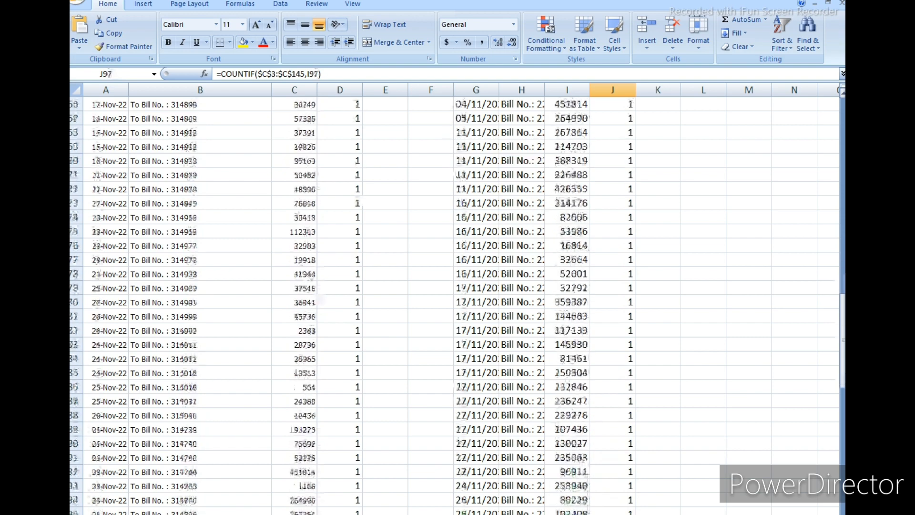
key(Down)
key(Down)
key(Down)
key(Down)
key(Down)
key(Down)
key(Down)
key(Down)
key(Down)
key(Down)
key(Down)
key(Down)
key(Down)
key(Down)
key(Down)
key(Down)
key(Down)
key(Down)
key(Down)
key(Down)
key(Down)
key(Down)
key(Down)
key(Down)
key(Down)
key(Down)
key(Down)
key(Down)
key(Down)
key(Down)
key(Down)
key(Down)
key(Down)
key(Down)
key(Down)
key(Down)
key(Down)
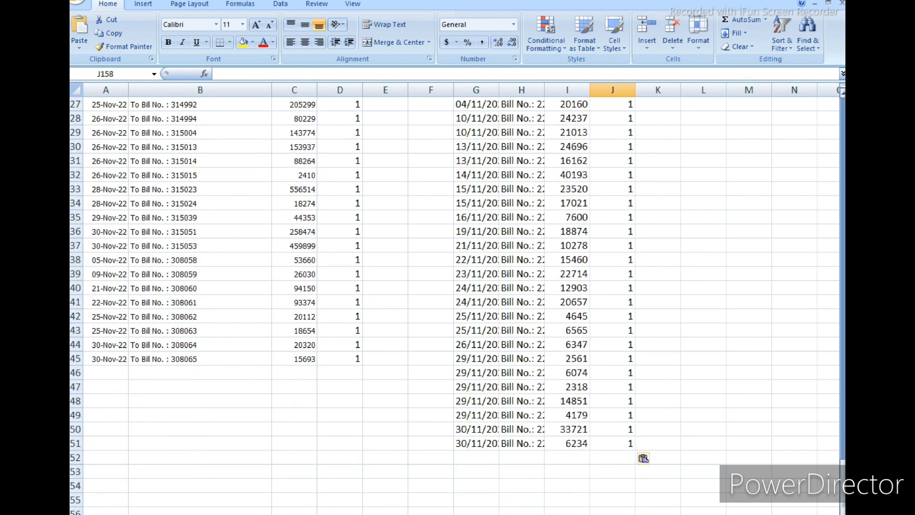
- Review Table B's credit amounts in column I from below the last row back up to row 1, ending copy mode
key(Left)
key(Up)
key(Up)
key(Up)
key(Up)
key(Up)
key(Up)
key(Up)
key(Up)
key(Up)
key(Up)
key(Up)
key(Up)
key(Up)
key(Up)
key(Up)
key(Up)
key(Up)
key(Up)
key(Up)
key(Up)
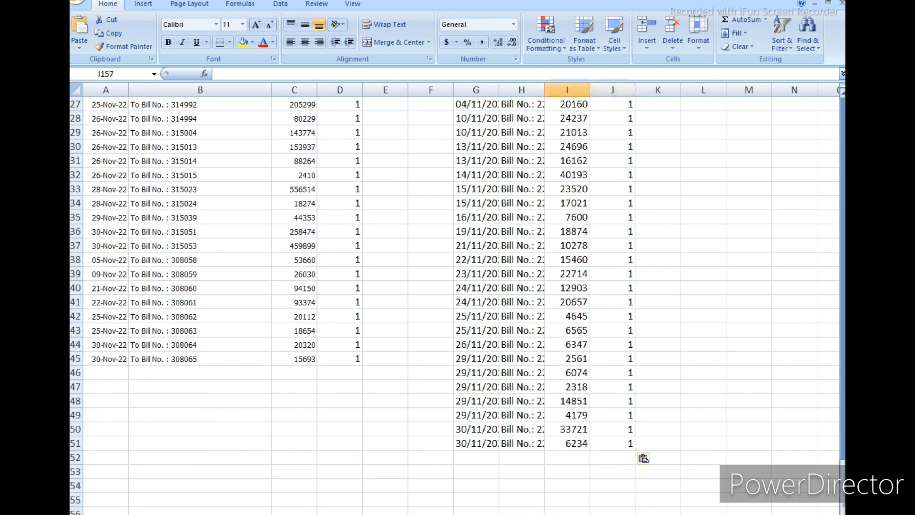
key(Up)
key(Up)
key(Up)
key(Up)
key(Up)
key(Up)
key(Up)
key(Up)
key(Up)
key(Up)
key(Up)
key(Up)
key(Up)
key(Up)
key(Up)
key(Up)
key(Up)
key(Up)
key(Up)
key(Up)
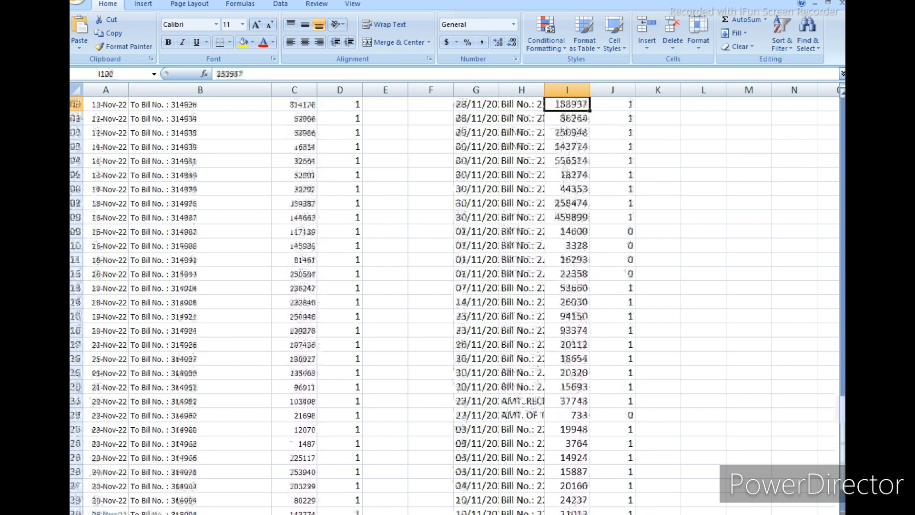
key(Up)
key(Up)
key(Up)
key(Up)
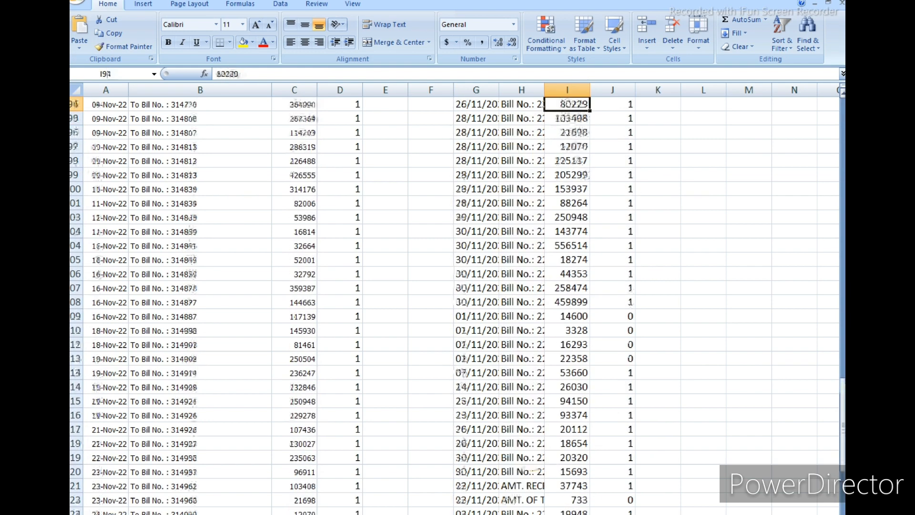
key(Down)
key(Down)
key(Down)
key(Down)
key(Up)
key(Up)
key(Up)
key(Up)
key(Up)
key(Up)
key(Up)
key(Up)
key(Up)
key(Up)
key(Up)
key(Up)
key(Up)
key(Up)
key(Up)
key(Up)
key(Up)
key(Up)
key(Up)
key(Up)
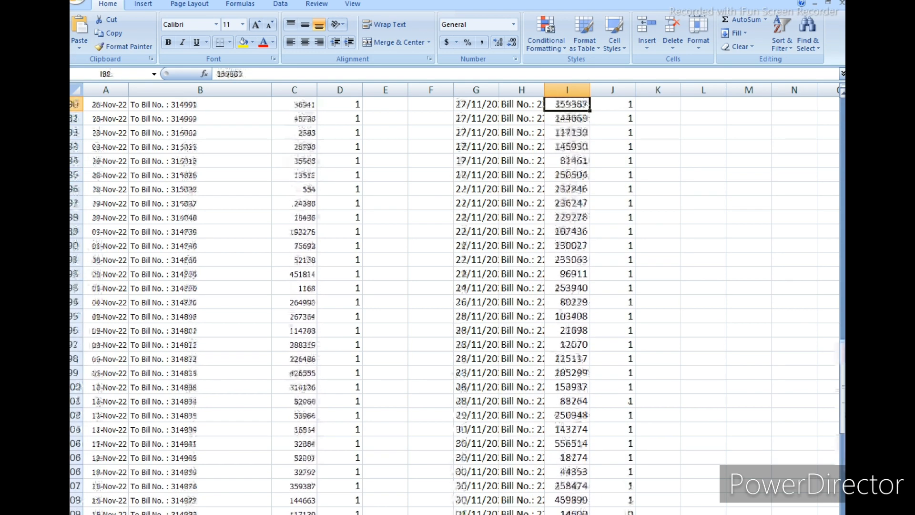
key(Up)
key(Up)
key(Up)
key(Up)
key(Up)
key(Up)
key(Up)
key(Up)
key(Up)
key(Up)
key(Up)
key(Up)
key(Up)
key(Up)
key(Up)
key(Up)
key(Up)
key(Up)
key(Up)
key(Up)
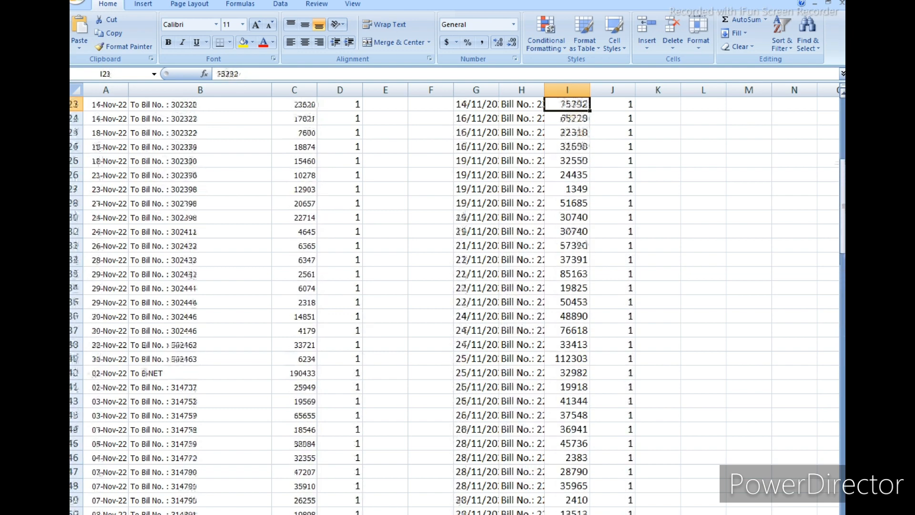
key(Up)
key(Up)
key(Up)
key(Up)
key(Up)
key(Up)
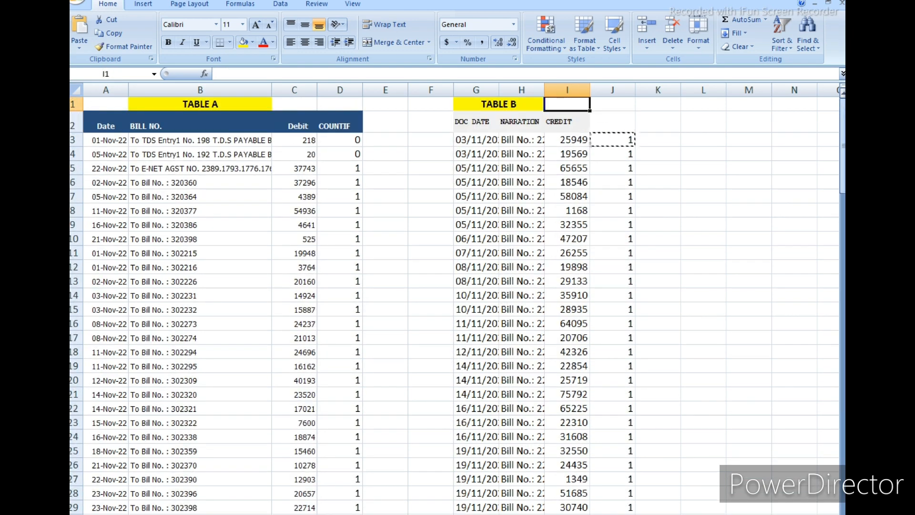
key(Escape)
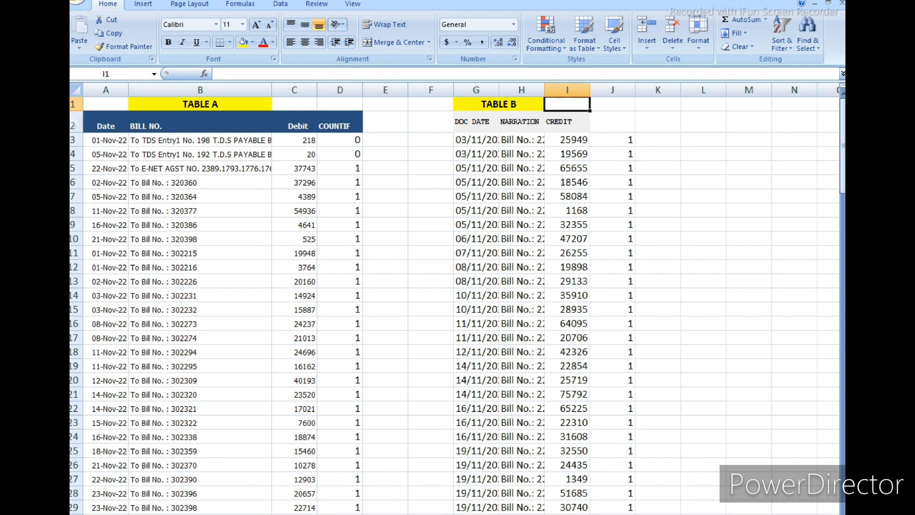
- Select Table A's data in columns A to C from row 3 to its last row and start a formula-based conditional formatting rule
drag(106, 140, 294, 513)
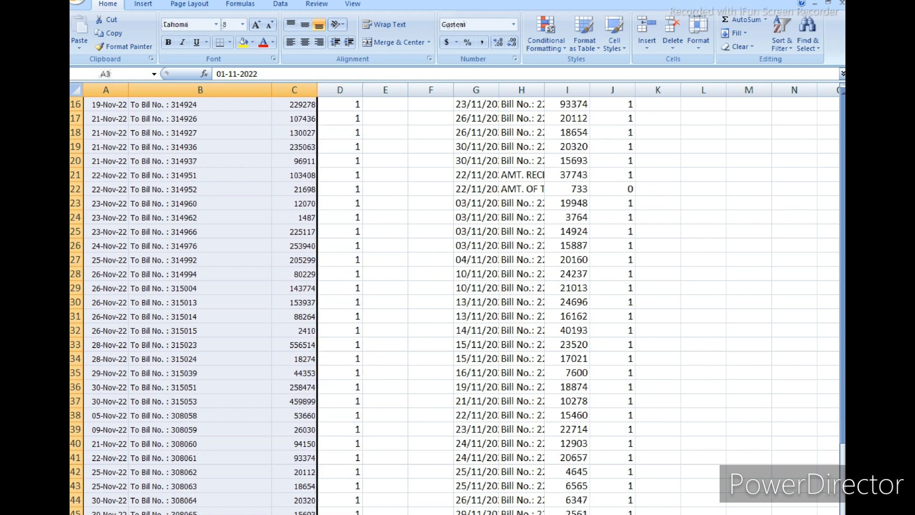
scroll(455, 305, up, 10)
scroll(455, 305, up, 20)
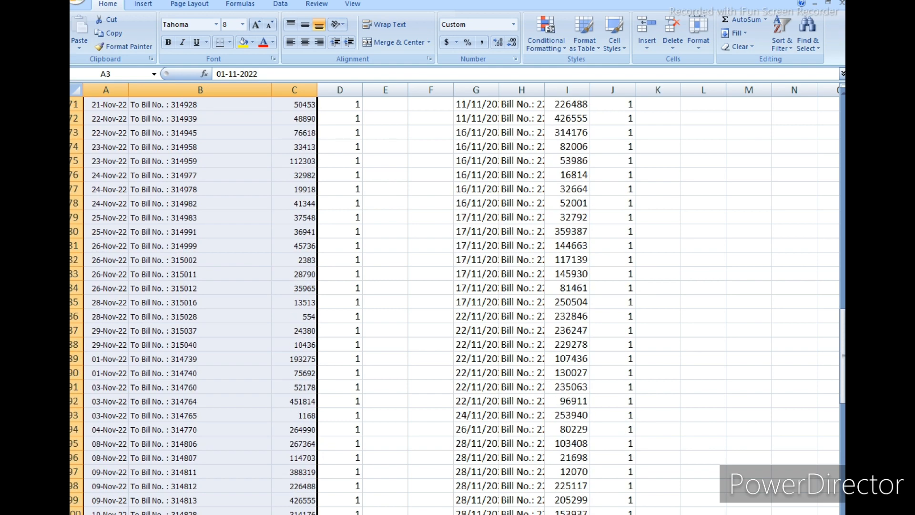
scroll(456, 305, up, 15)
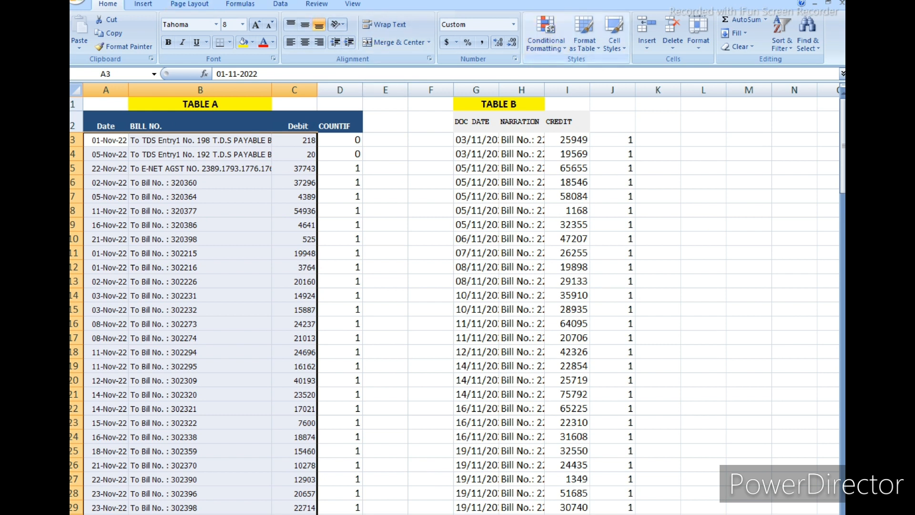
click(546, 34)
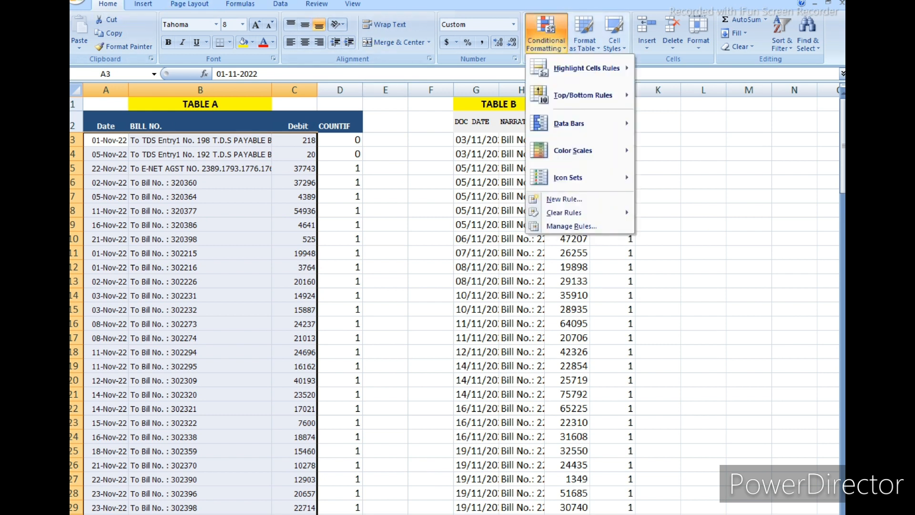
mouse_move(583, 95)
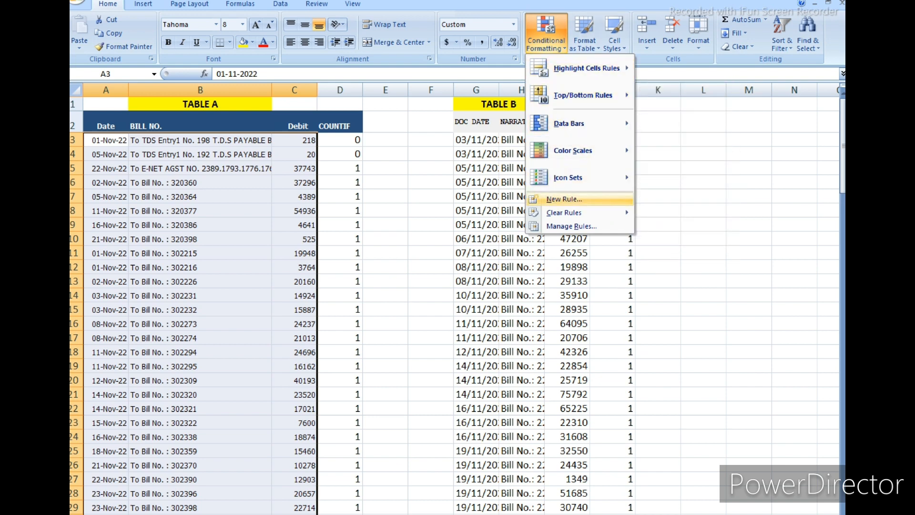
click(565, 199)
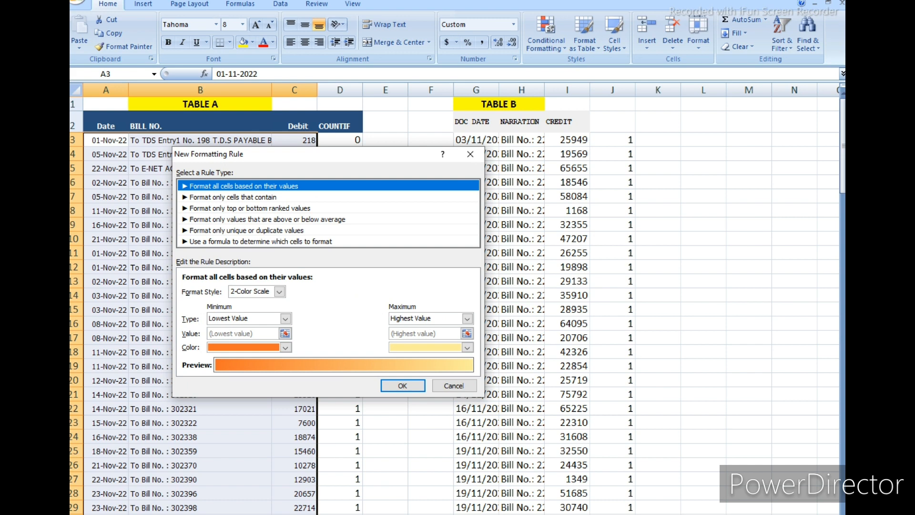
click(260, 242)
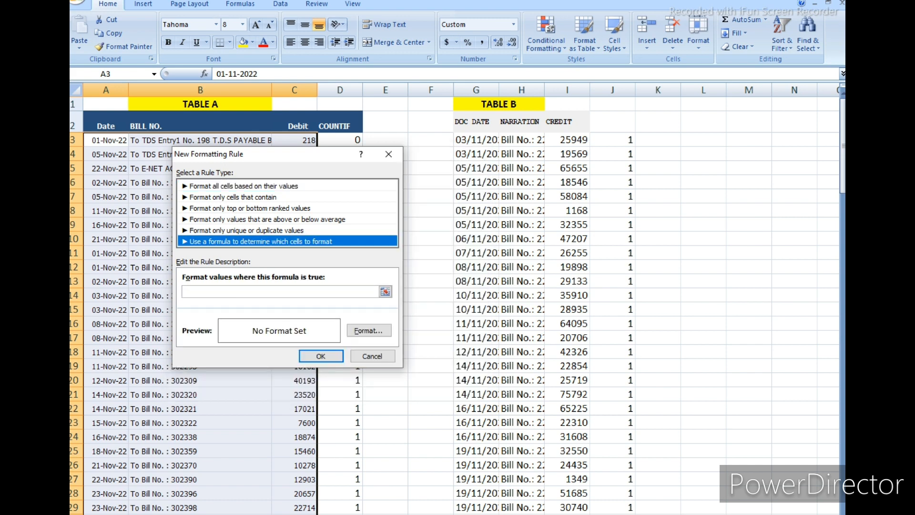
- Enter =$D3=0 as the formula of Table A's formatting rule, keeping only the column reference absolute
click(280, 292)
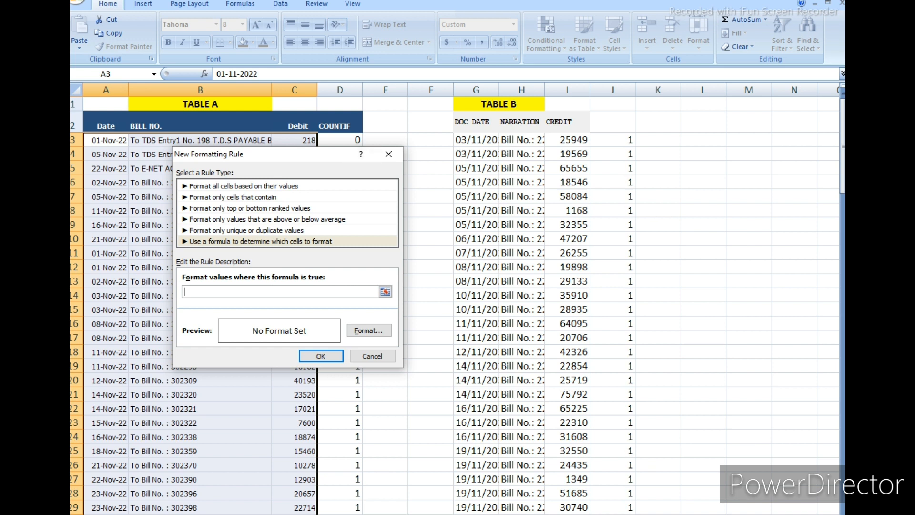
click(340, 140)
click(294, 140)
click(340, 140)
click(201, 292)
key(BackSpace)
text(=0)
- Give Table A's formatting rule an orange background fill and apply the rule
click(369, 331)
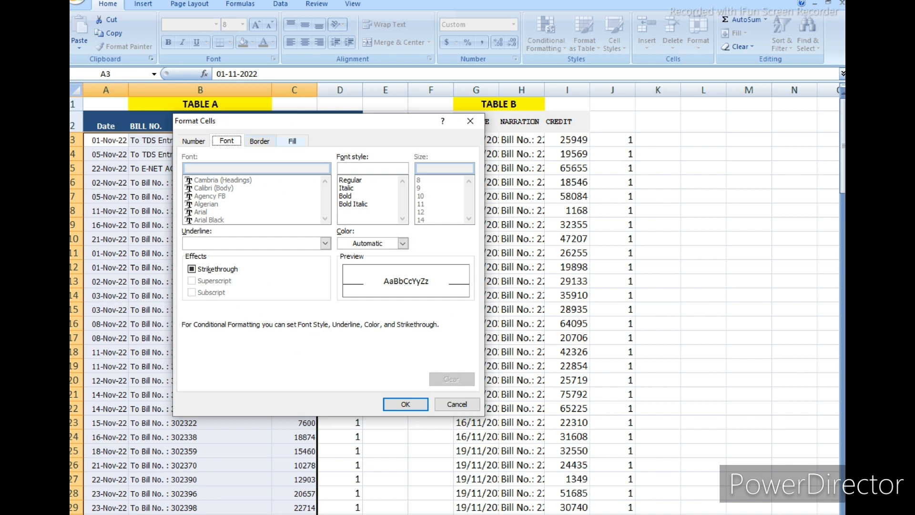
click(292, 141)
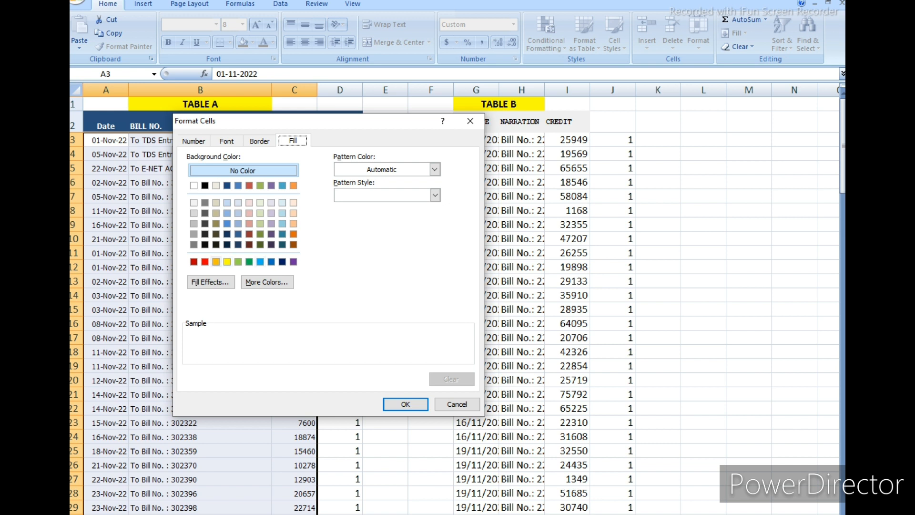
click(216, 262)
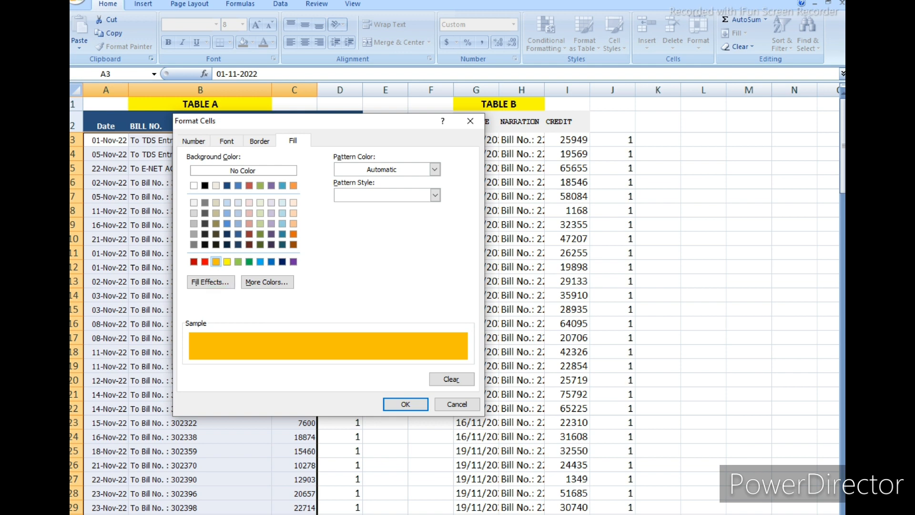
click(405, 404)
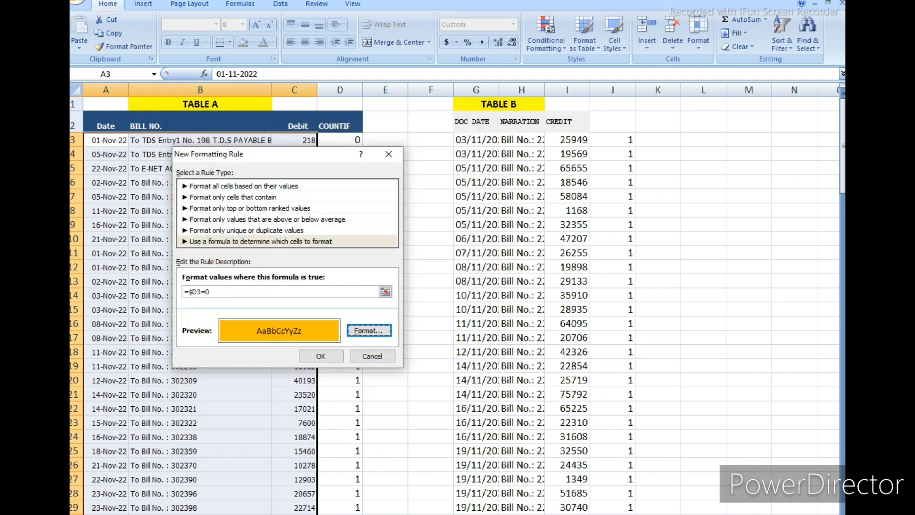
click(321, 356)
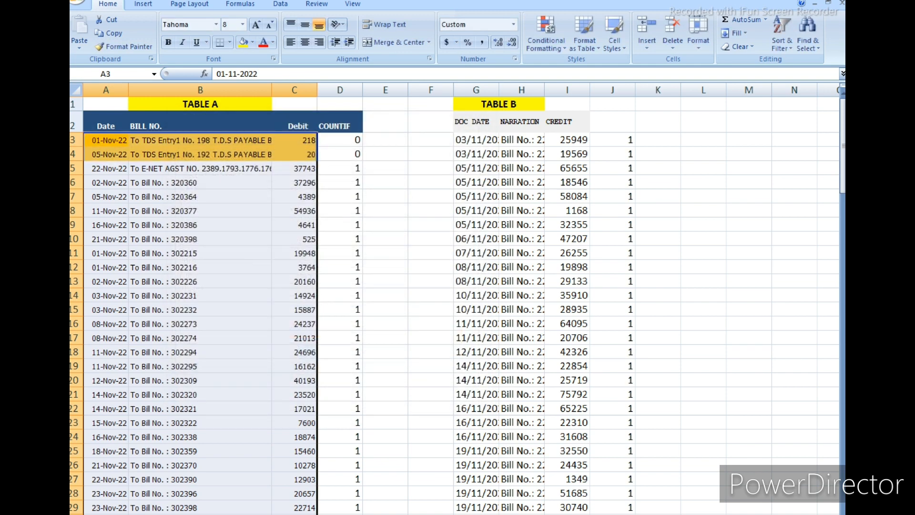
- Examine the conditional highlighting in Table A from its first row to its last row and back
click(200, 211)
scroll(200, 210, down, 16)
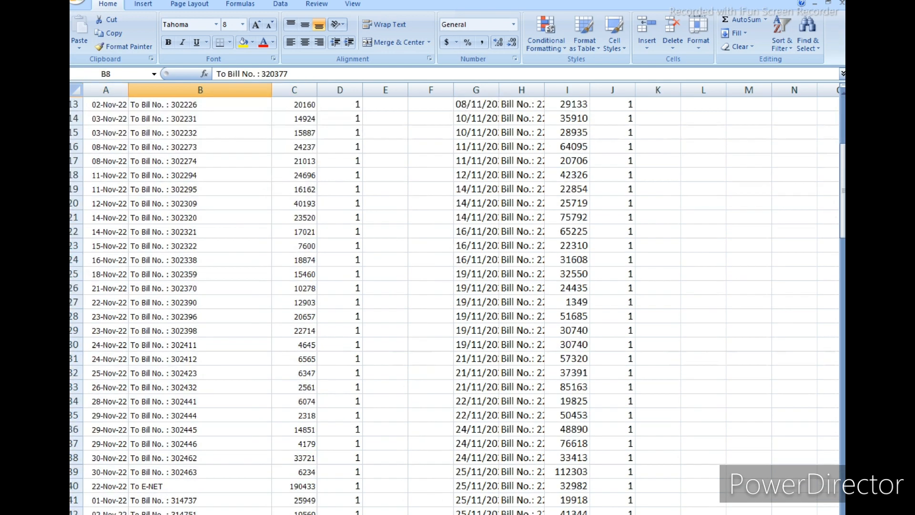
scroll(200, 210, down, 16)
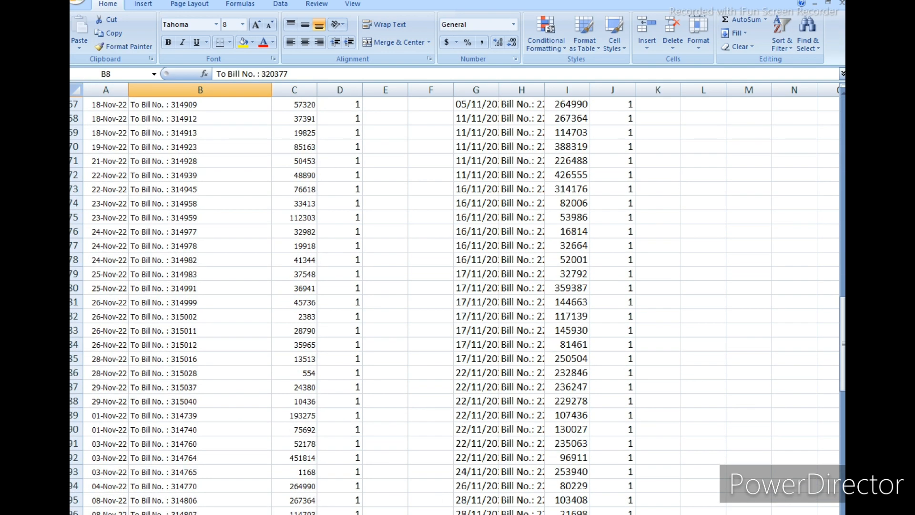
scroll(200, 211, down, 9)
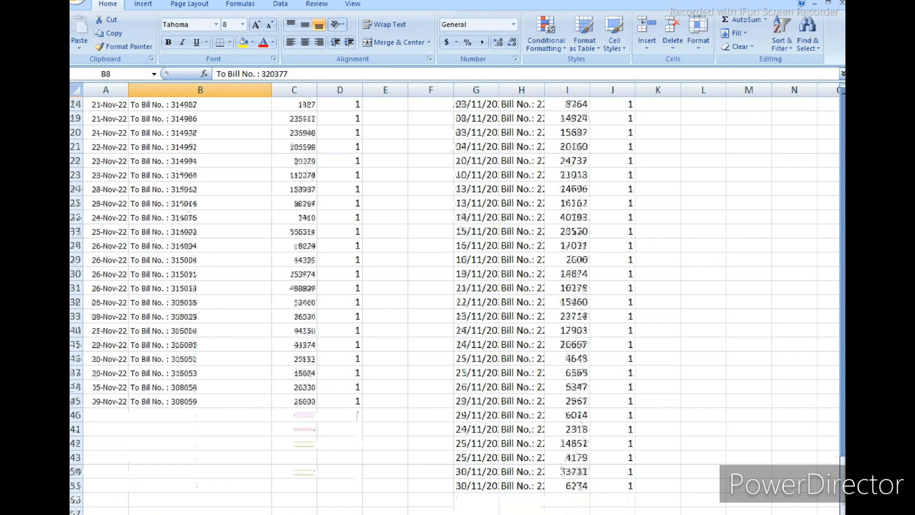
scroll(200, 211, up, 3)
scroll(200, 211, up, 20)
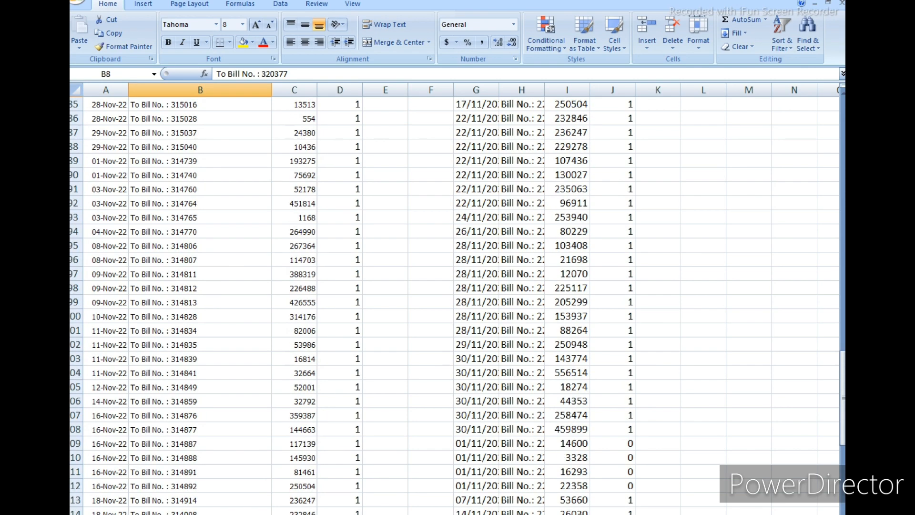
scroll(200, 211, up, 20)
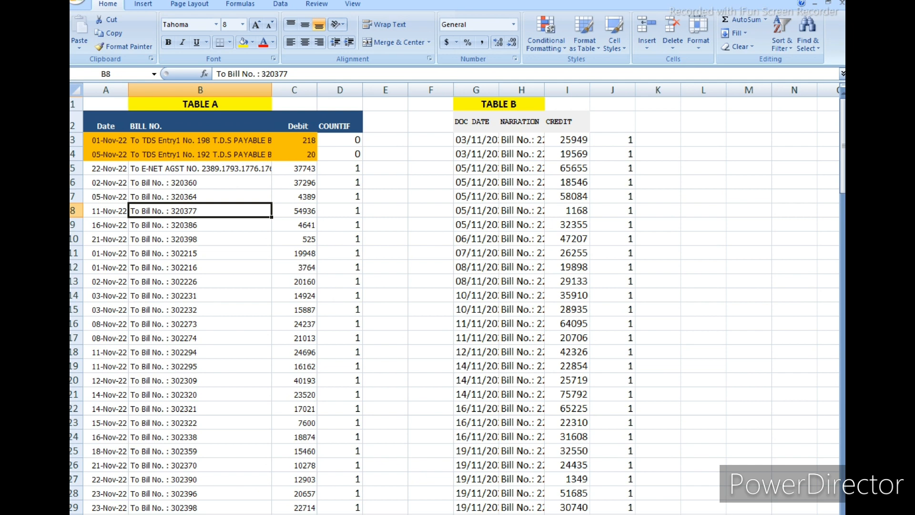
- Select Table B's data in columns G to I from row 3 to its last row and start a formula-based conditional formatting rule
drag(476, 140, 567, 513)
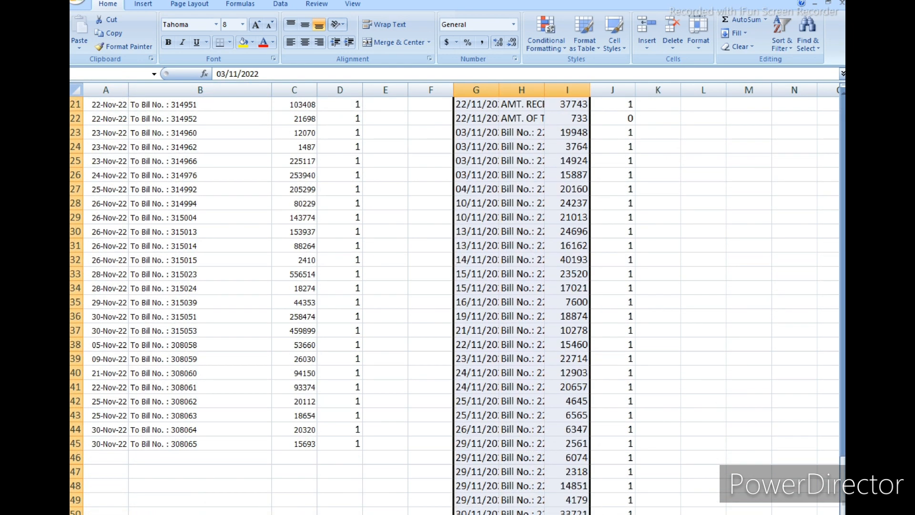
scroll(453, 295, up, 1)
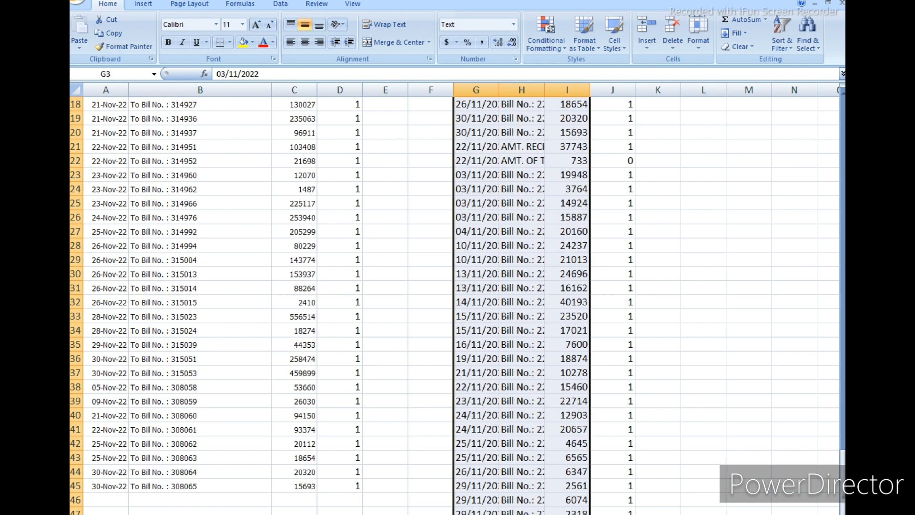
click(546, 33)
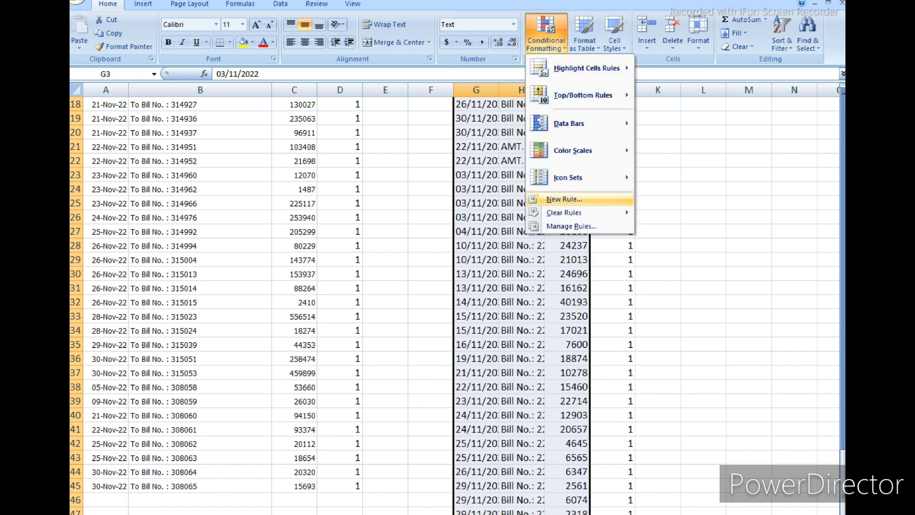
click(564, 199)
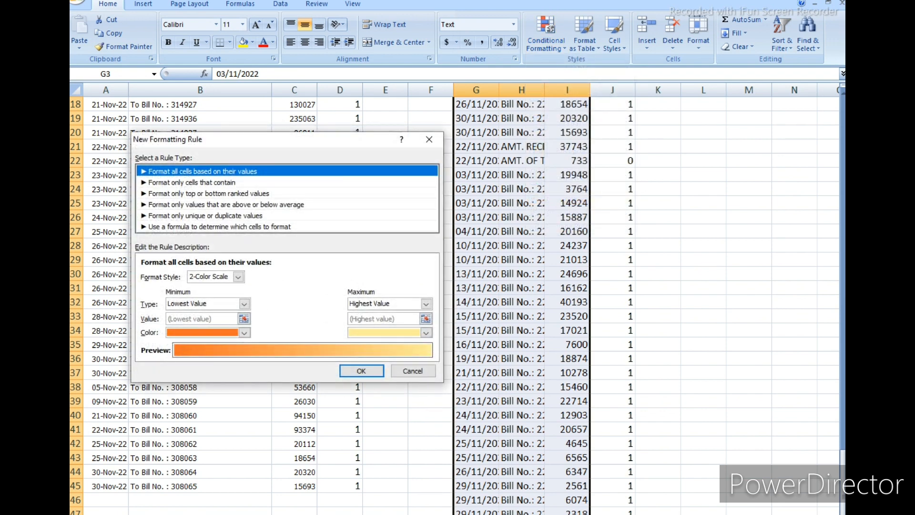
click(220, 227)
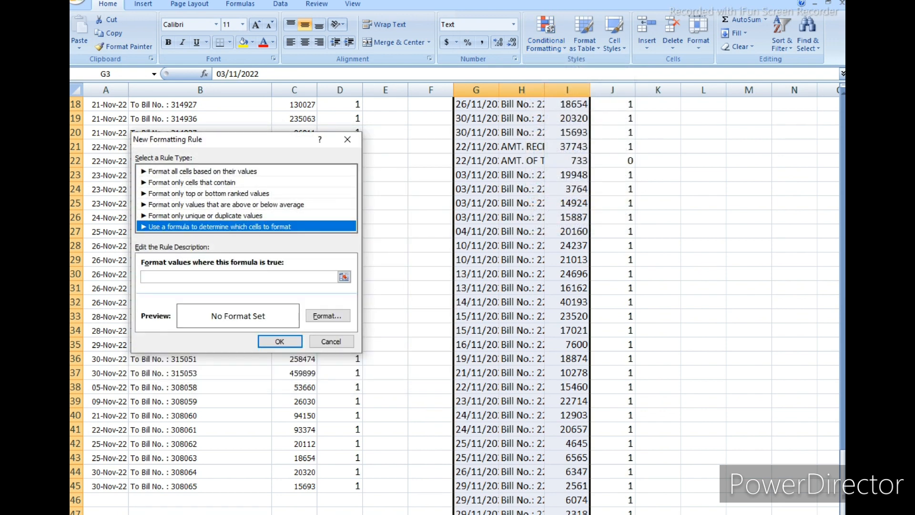
- Enter =$J3=0 as the formula of Table B's formatting rule, keeping only the column reference absolute
scroll(524, 305, down, 20)
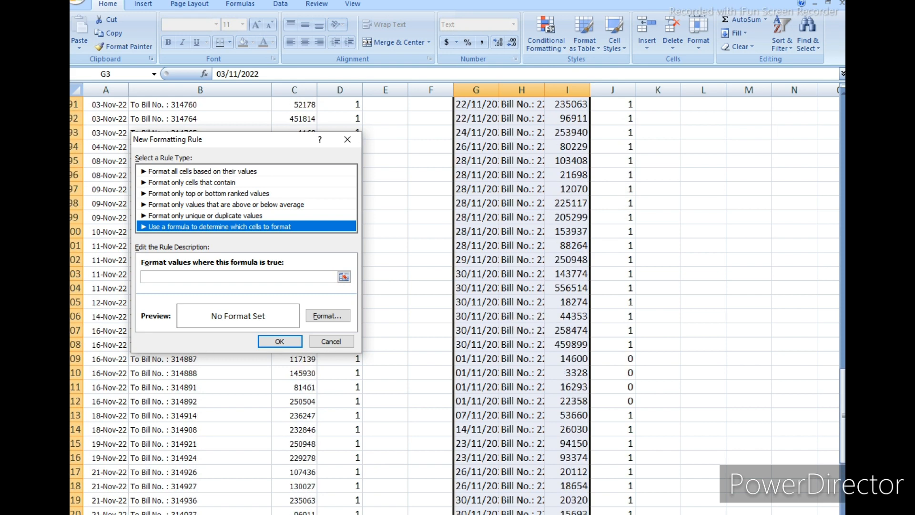
scroll(525, 306, up, 20)
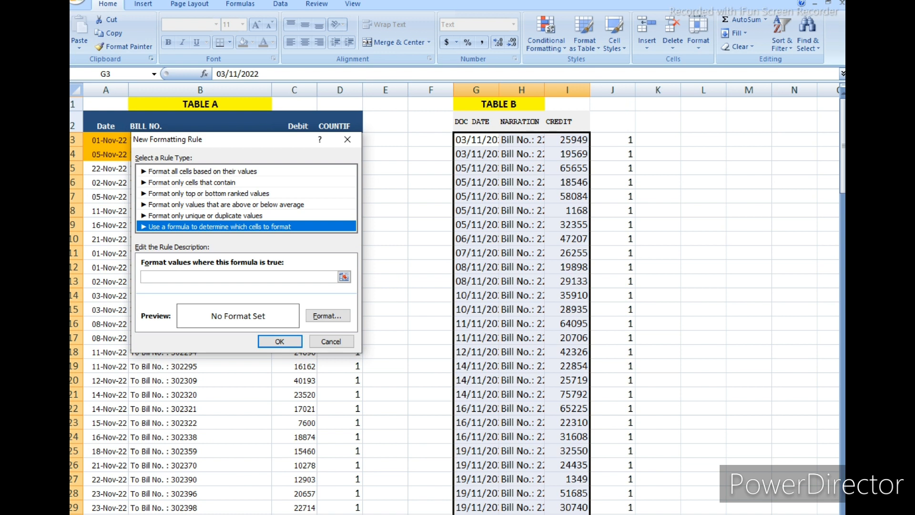
click(219, 277)
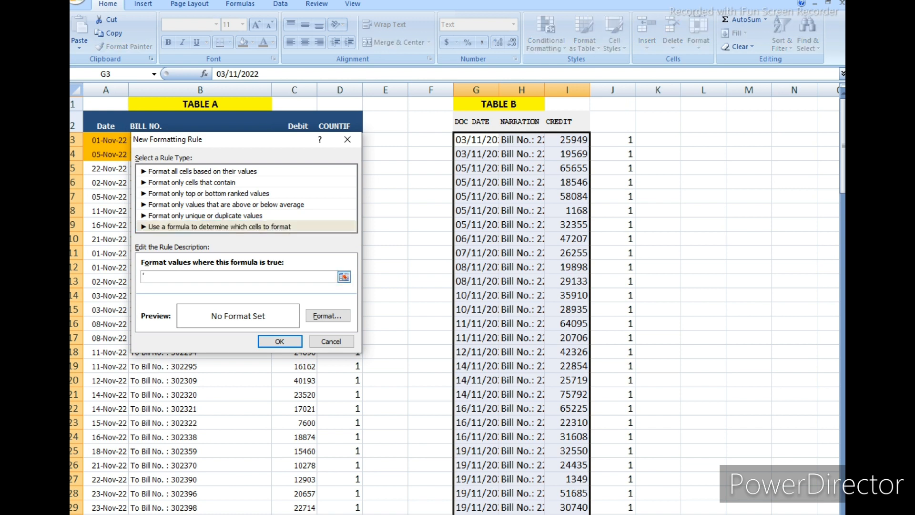
text(=)
click(615, 139)
click(159, 277)
key(BackSpace)
text(=1)
text(0)
- Give Table B's formatting rule an orange background fill and apply the rule
click(327, 316)
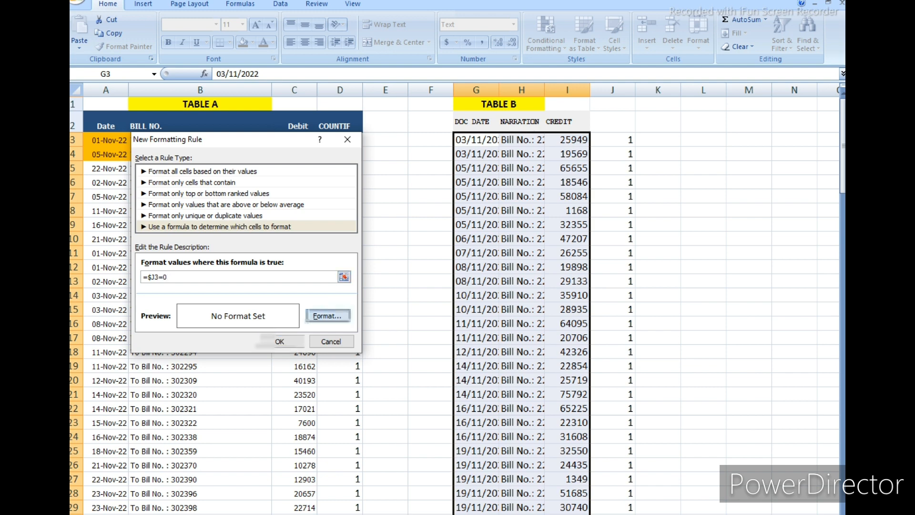
click(175, 247)
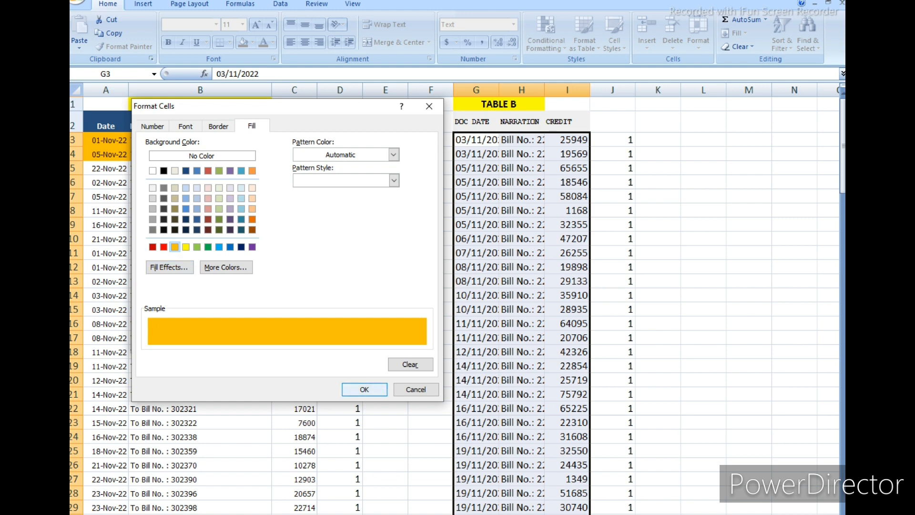
click(364, 389)
click(279, 342)
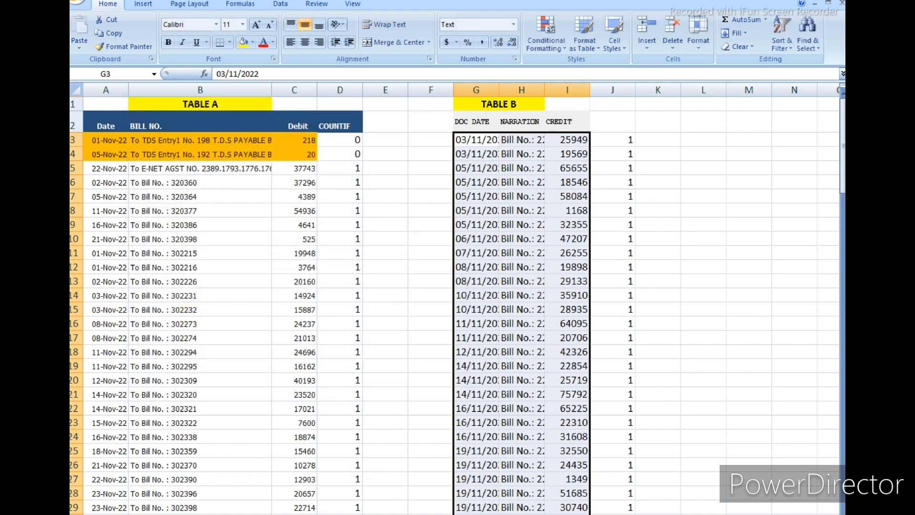
- Examine the conditional highlighting in Table B from its first rows down to its last rows and back
click(522, 211)
scroll(522, 210, down, 15)
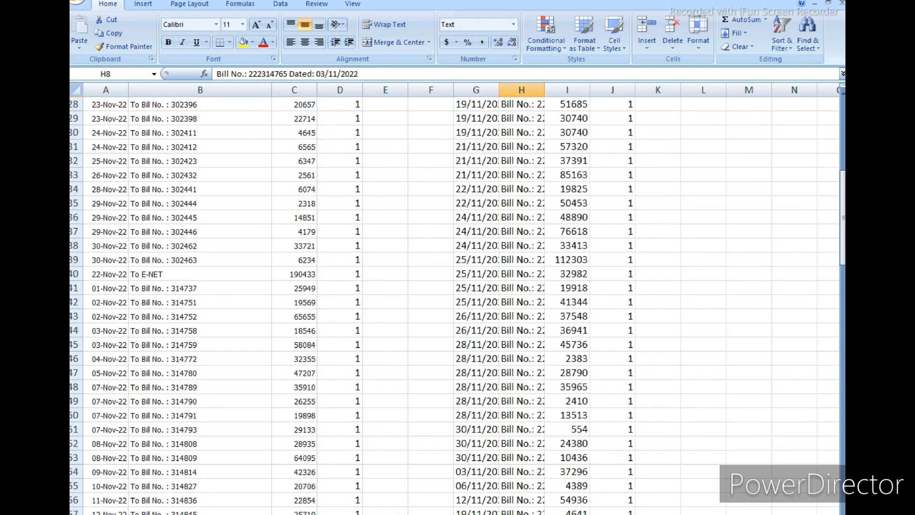
scroll(521, 210, down, 3)
scroll(455, 305, down, 14)
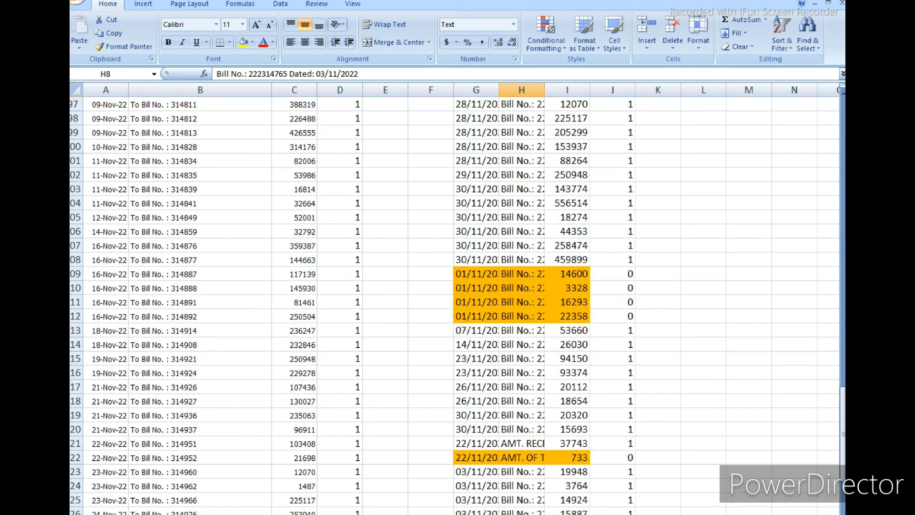
scroll(456, 305, down, 4)
scroll(455, 305, down, 6)
scroll(456, 305, up, 5)
scroll(456, 305, up, 14)
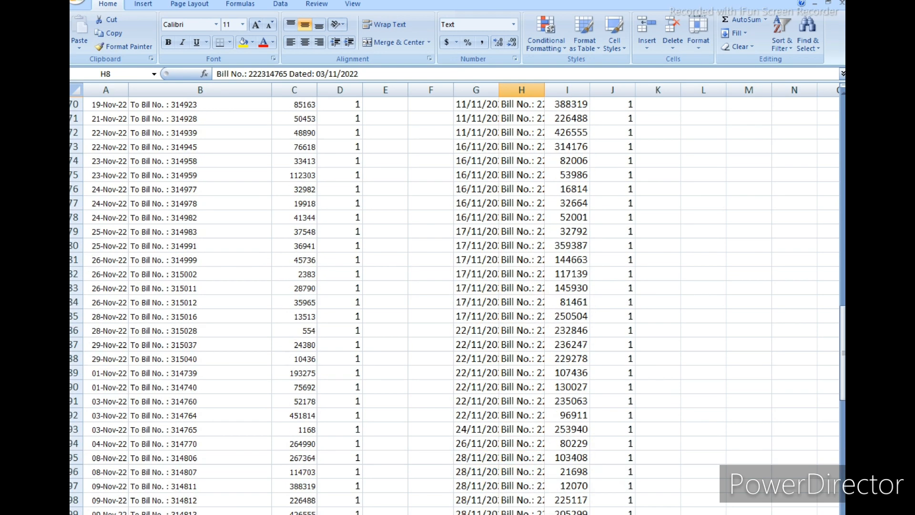
scroll(455, 305, down, 9)
scroll(456, 305, up, 20)
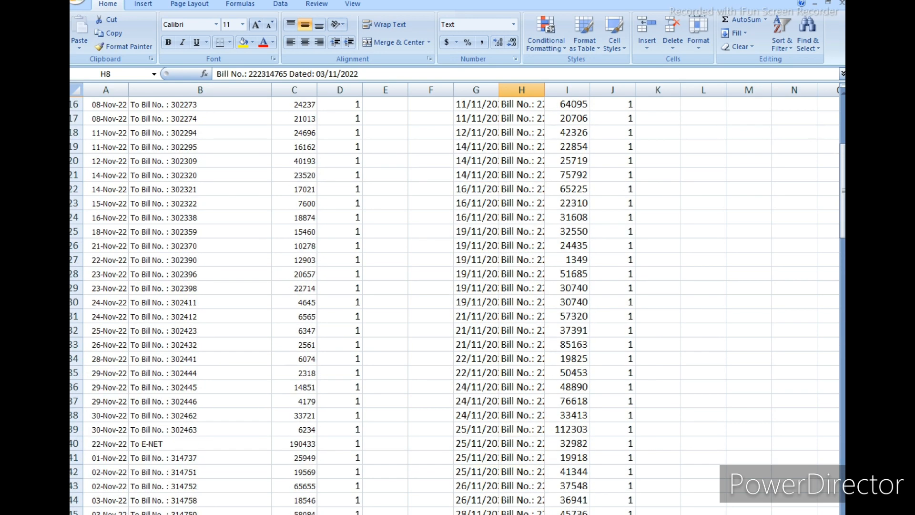
scroll(455, 305, up, 1)
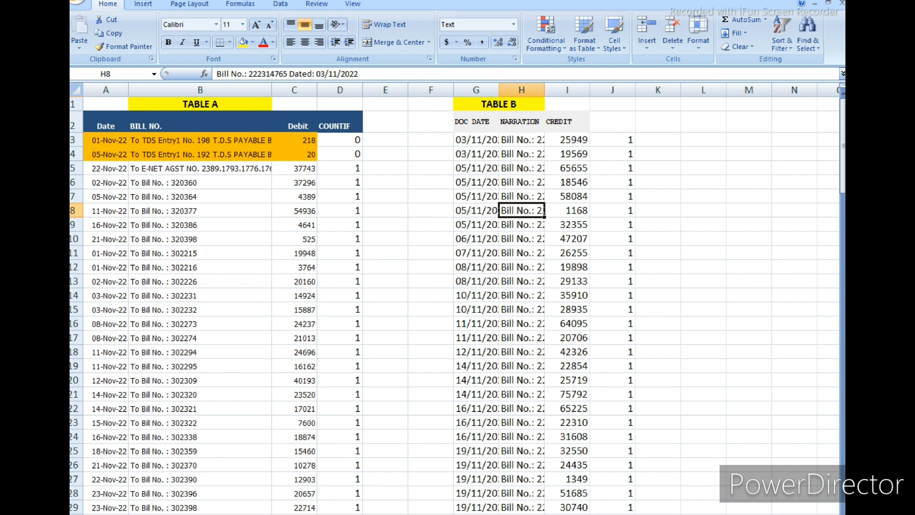
- Undo both tables' conditional formatting, Table B's COUNTIF column and the COUNTIF formulas copied below D3
key(ctrl+z)
key(ctrl+z)
key(ctrl+z)
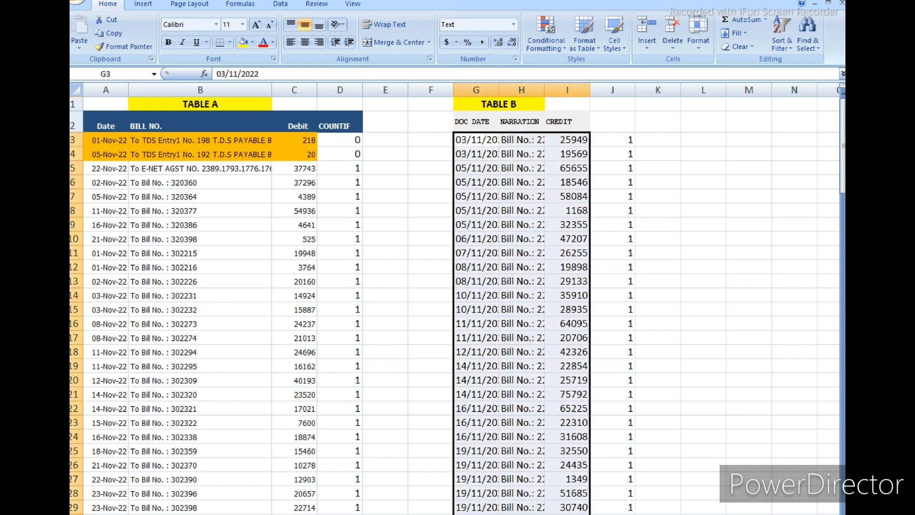
key(ctrl+z)
key(ctrl+z)
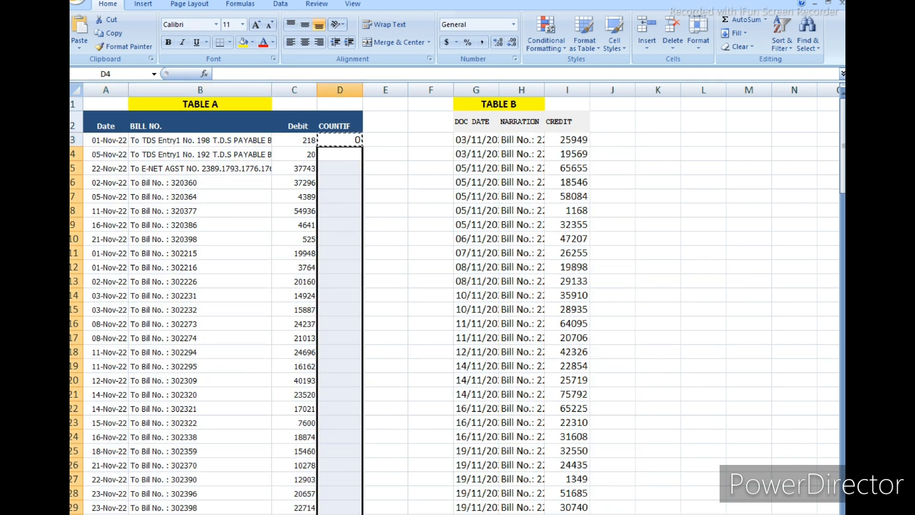
key(Escape)
- Replace the formula in D3 with =COUNTIF(I3:I151,C3), leaving the range references relative
click(340, 140)
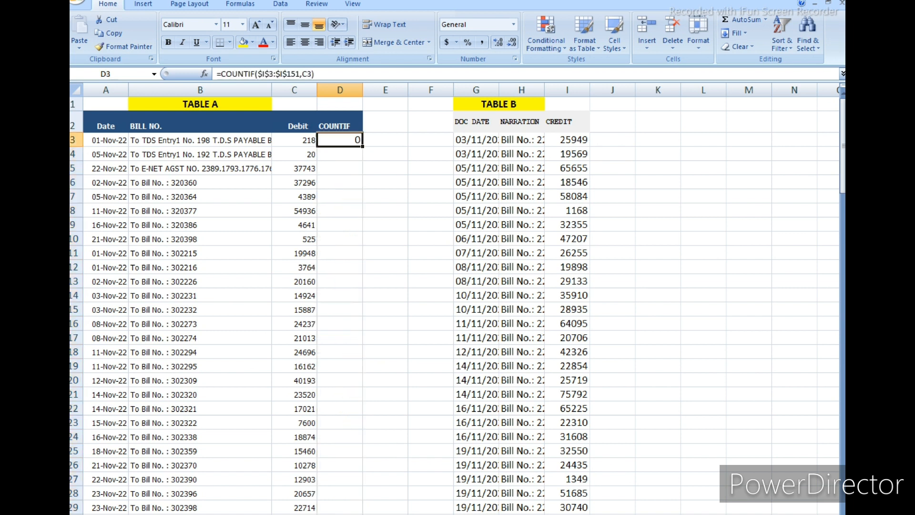
key(Delete)
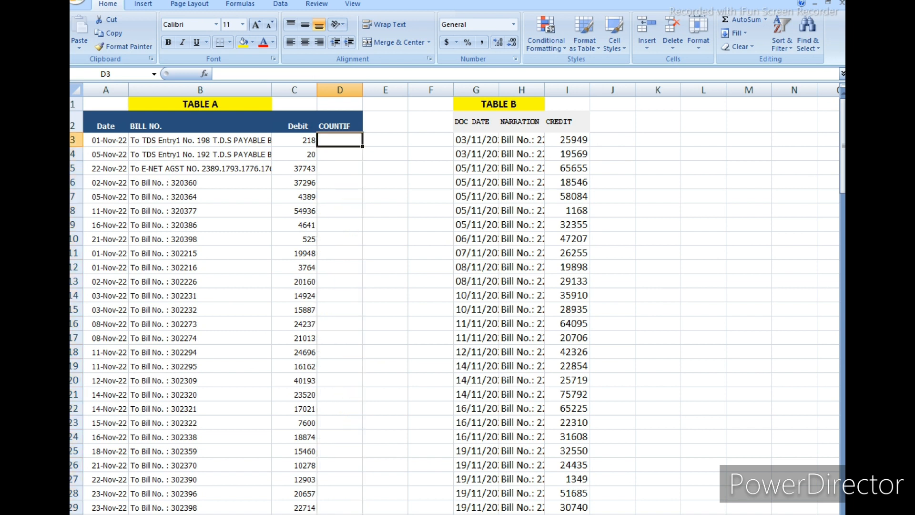
text(=COUNTIF)
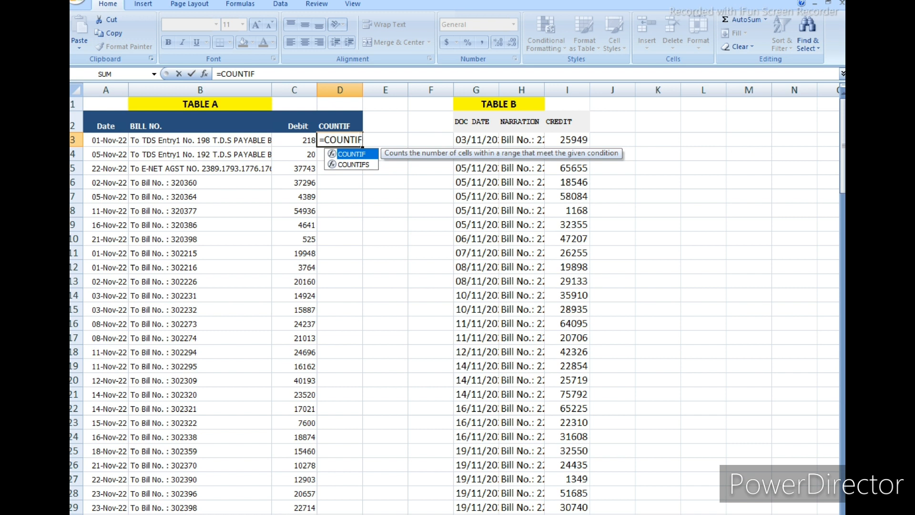
text(()
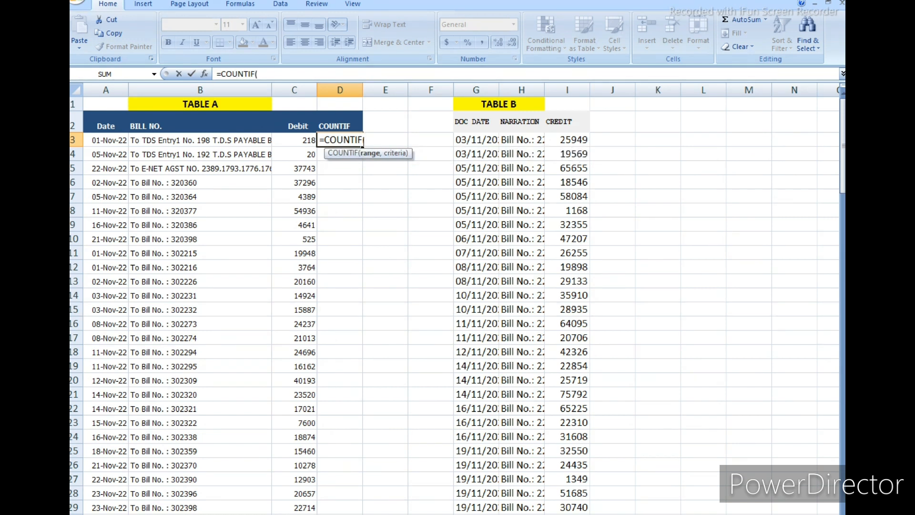
click(568, 140)
key(ctrl+shift+Down)
key(ctrl+shift+Down)
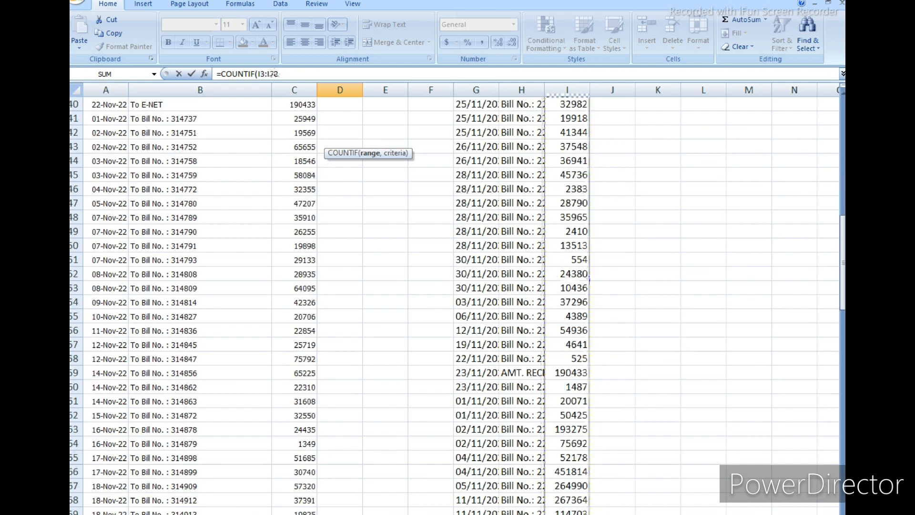
key(shift+Down)
key(shift+Down)
key(shift+Down)
key(shift+Down)
key(shift+Down)
key(shift+Down)
key(shift+Down)
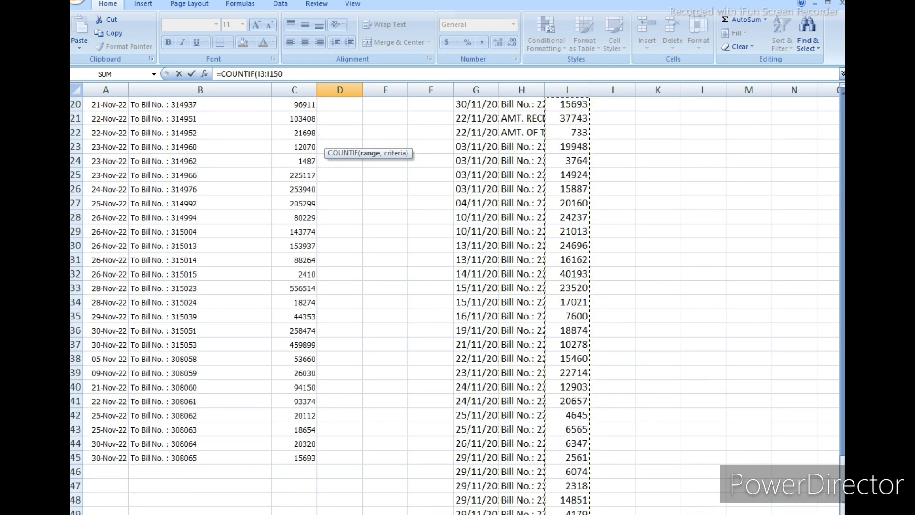
key(shift+Up)
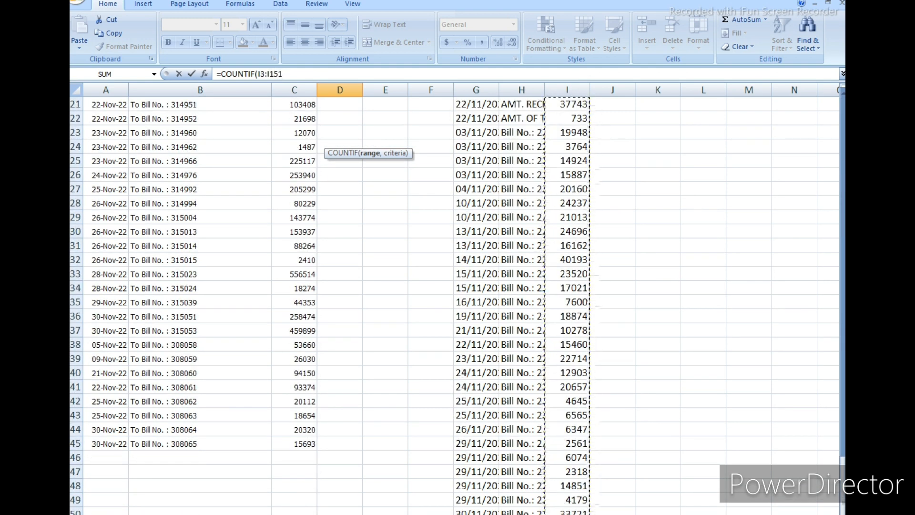
text(,)
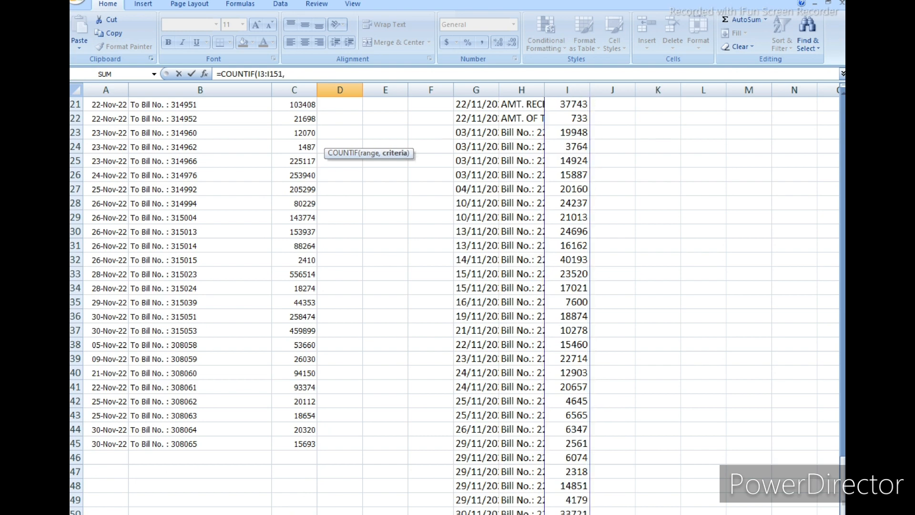
scroll(457, 295, up, 20)
scroll(458, 305, up, 13)
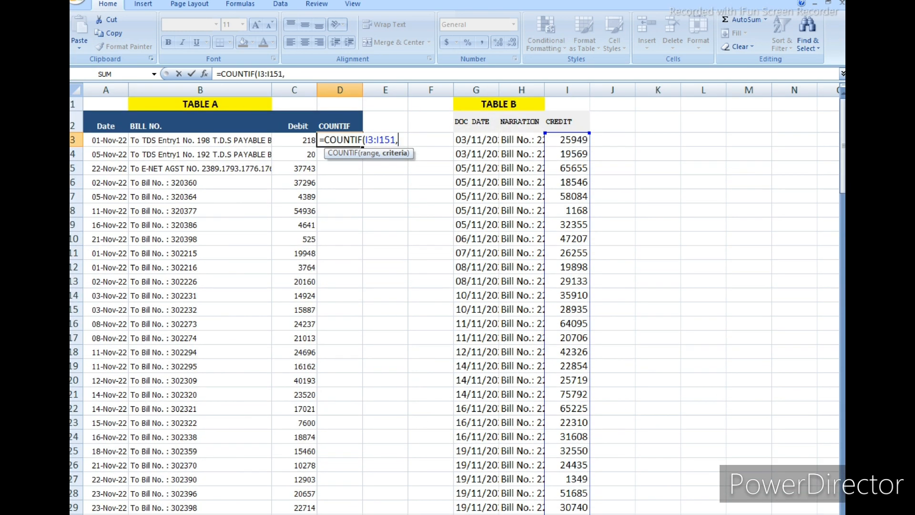
click(294, 141)
text())
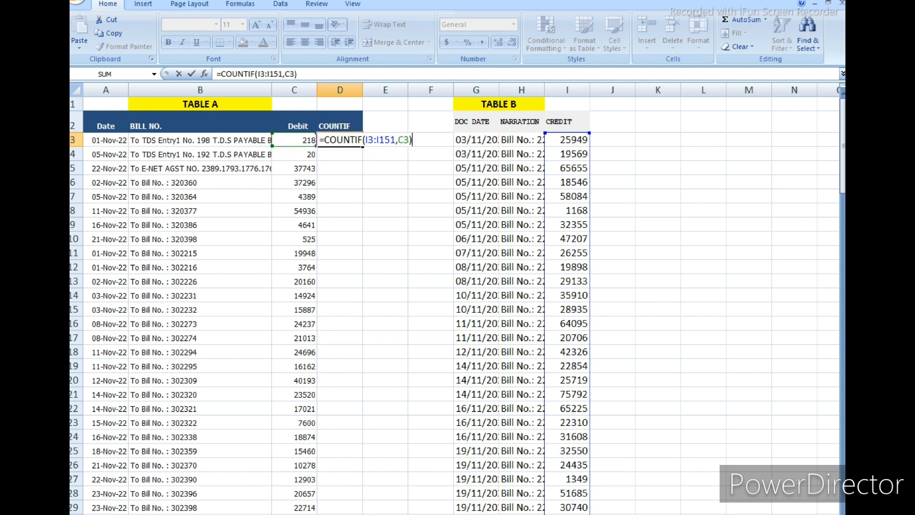
key(Return)
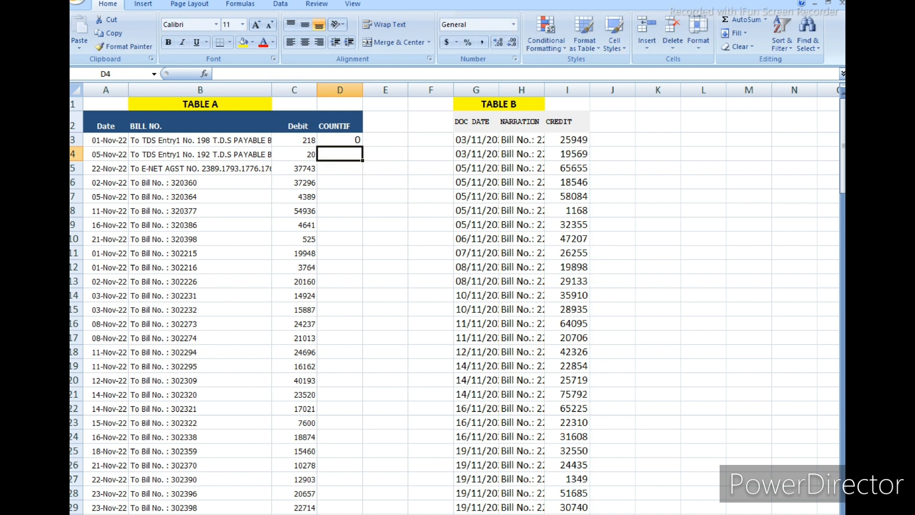
- Copy the COUNTIF formula from D3 into D4:D145, down to Table A's last row
click(340, 140)
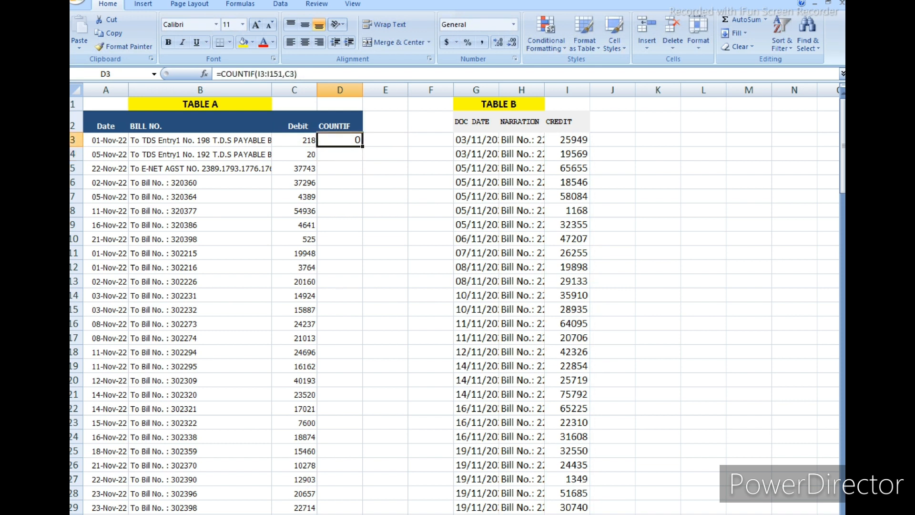
key(ctrl+c)
key(Down)
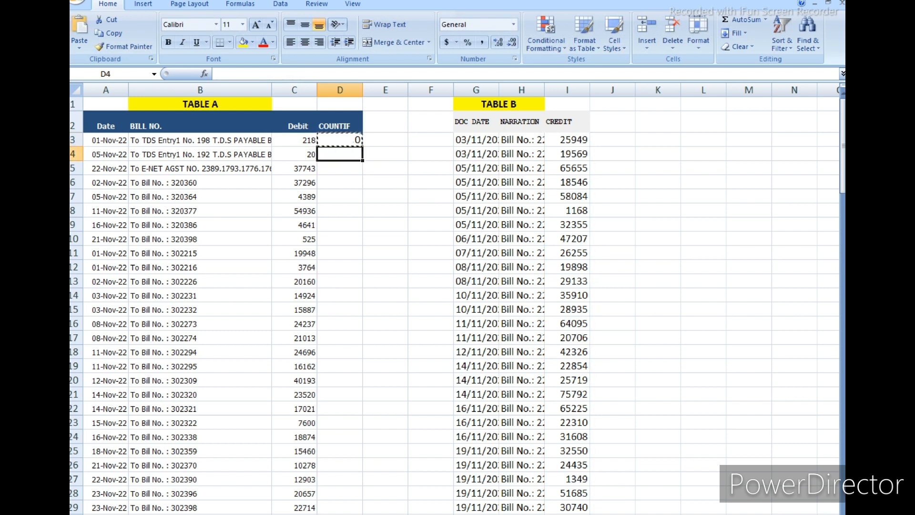
key(shift+Down)
key(shift+Down)
key(shift+Down)
key(shift+Down)
key(shift+Down)
key(shift+Down)
key(shift+Down)
key(shift+Down)
key(shift+Down)
key(shift+Down)
key(shift+Down)
key(shift+Down)
key(shift+Down)
key(shift+Down)
key(shift+Down)
key(shift+Down)
key(shift+Down)
key(shift+Down)
key(shift+Down)
key(shift+Down)
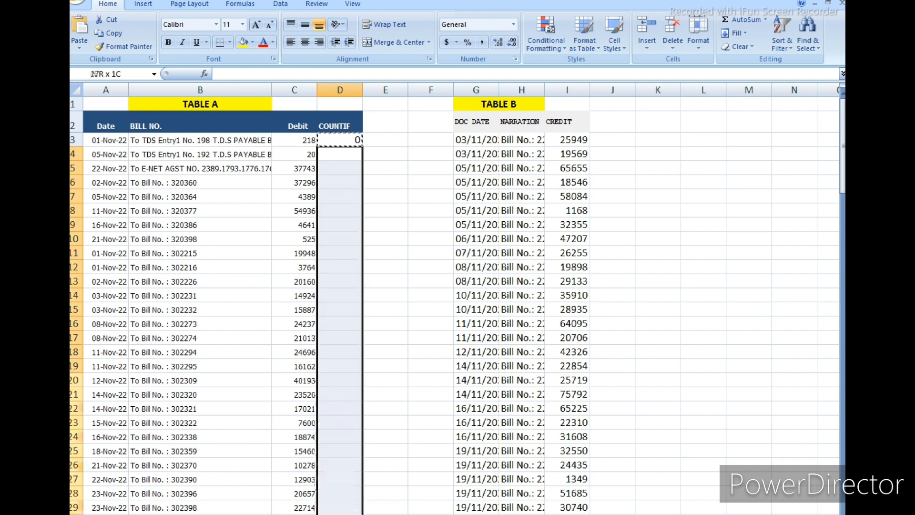
key(shift+Down)
key(shift+Down)
key(shift+Down)
key(shift+Down)
key(shift+Down)
key(shift+Down)
key(shift+Down)
key(shift+Down)
key(shift+Down)
key(shift+Down)
key(shift+Down)
key(shift+Down)
key(shift+Down)
key(shift+Down)
key(shift+Down)
key(shift+Down)
key(shift+Down)
key(shift+Down)
key(shift+Down)
key(shift+Down)
key(shift+Down)
key(shift+Down)
key(shift+Down)
key(shift+Down)
key(shift+Down)
key(shift+Down)
key(shift+Down)
key(shift+Down)
key(shift+Down)
key(shift+Down)
key(shift+Down)
key(shift+Down)
key(shift+Down)
key(shift+Down)
key(shift+Down)
key(shift+Down)
key(shift+Down)
key(shift+Down)
key(shift+Down)
key(shift+Down)
key(shift+Down)
key(shift+Down)
key(shift+Down)
key(shift+Down)
key(shift+Down)
key(shift+Down)
key(shift+Down)
key(shift+Down)
key(shift+Down)
key(shift+Down)
key(shift+Down)
key(shift+Down)
key(shift+Down)
key(shift+Down)
key(shift+Down)
key(shift+Down)
key(shift+Down)
key(shift+Down)
key(shift+Down)
key(shift+Down)
drag(340, 512, 340, 401)
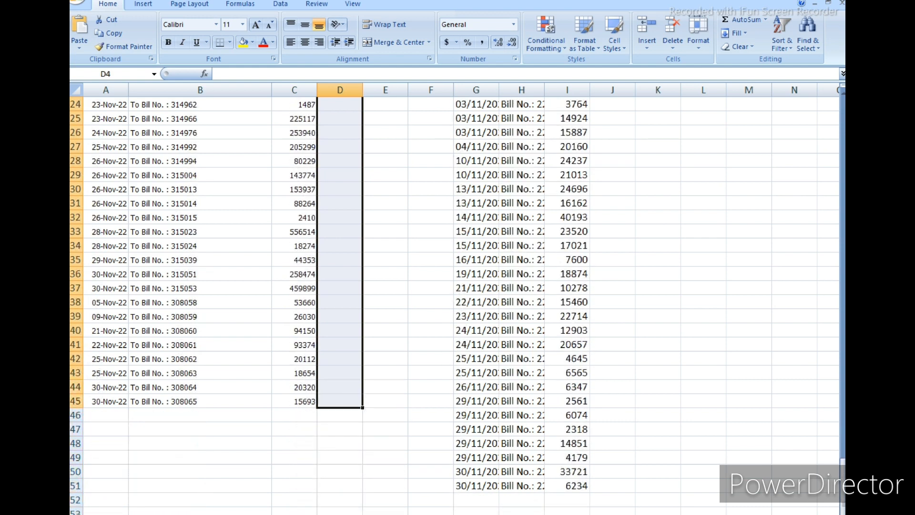
key(ctrl+v)
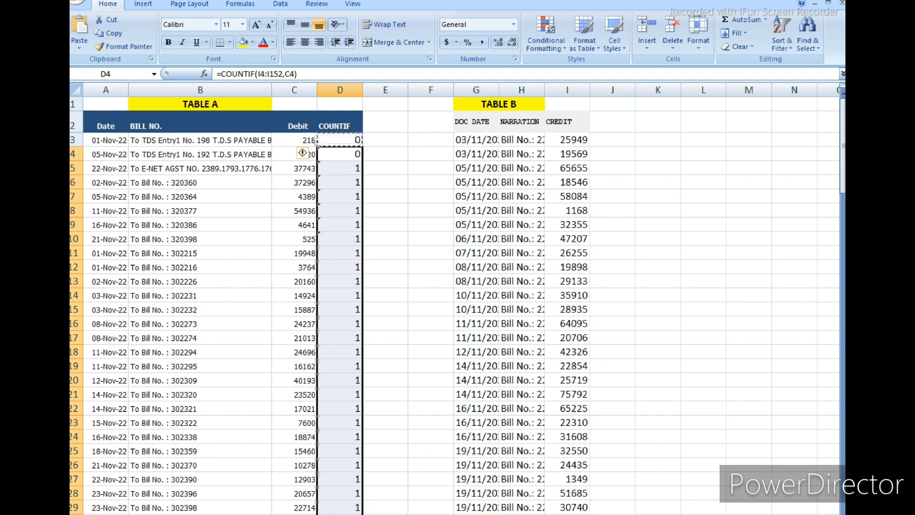
click(385, 196)
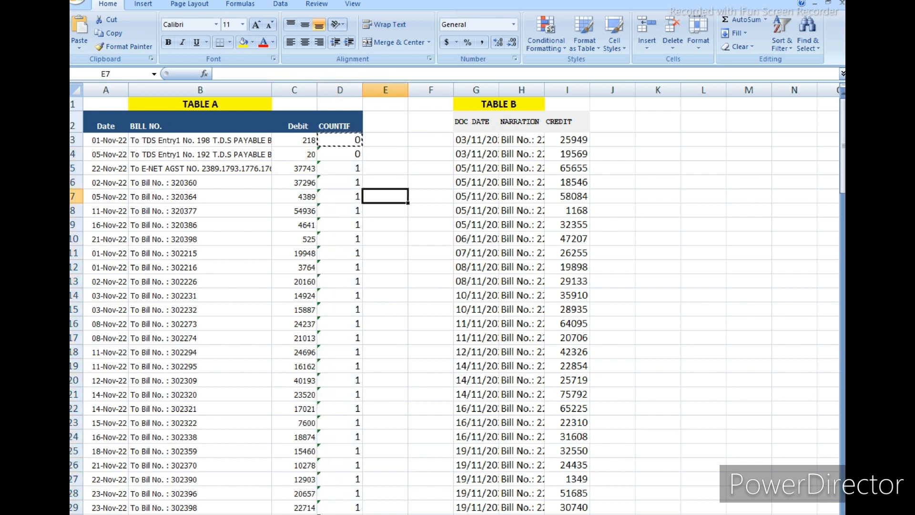
- Examine the range reference in each copied COUNTIF formula from D4 through D8
click(340, 154)
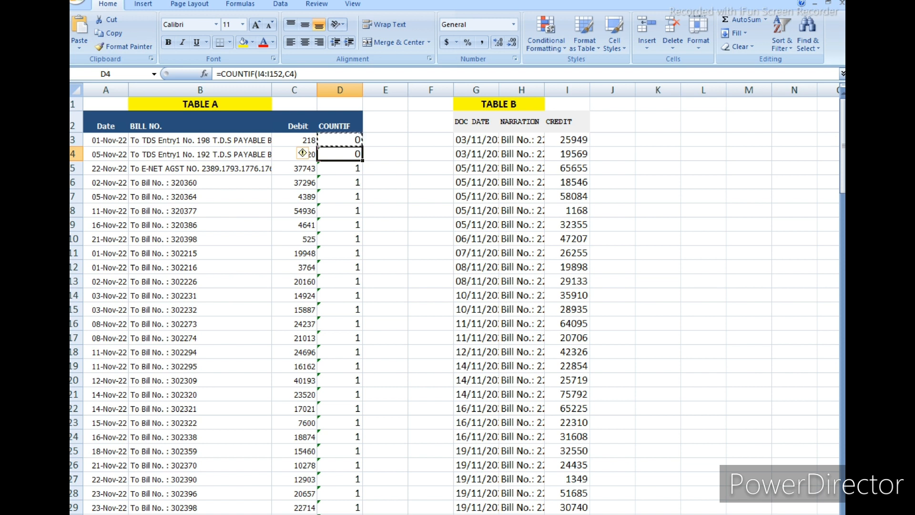
key(Down)
key(ctrl+v)
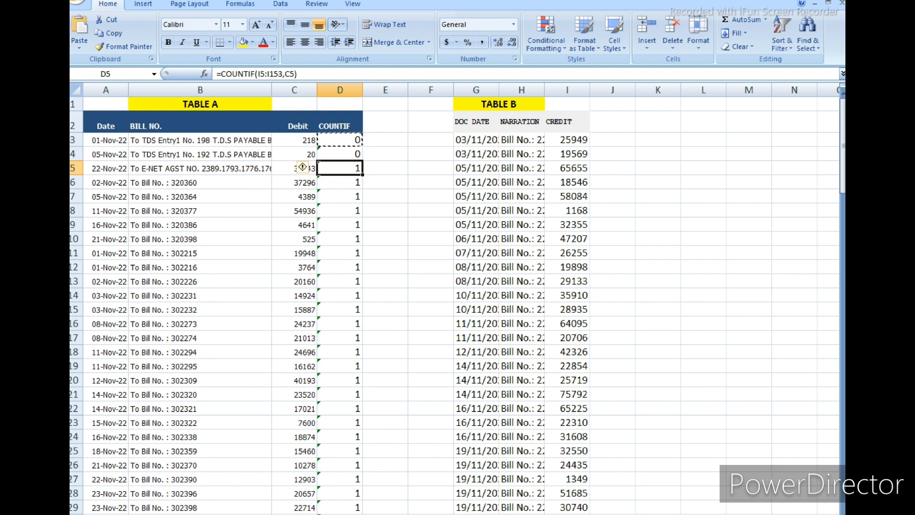
key(Down)
key(ctrl+v)
key(Down)
key(ctrl+v)
key(Down)
key(ctrl+v)
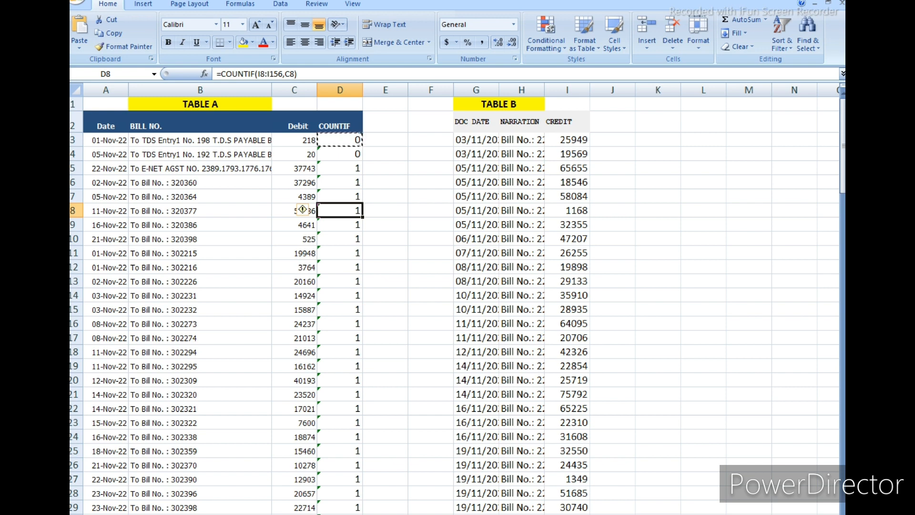
- Compare Table B's first credit in I3 with the COUNTIF formula in D41 to check whether its range includes that cell
scroll(458, 305, down, 2)
scroll(302, 209, up, 2)
click(567, 139)
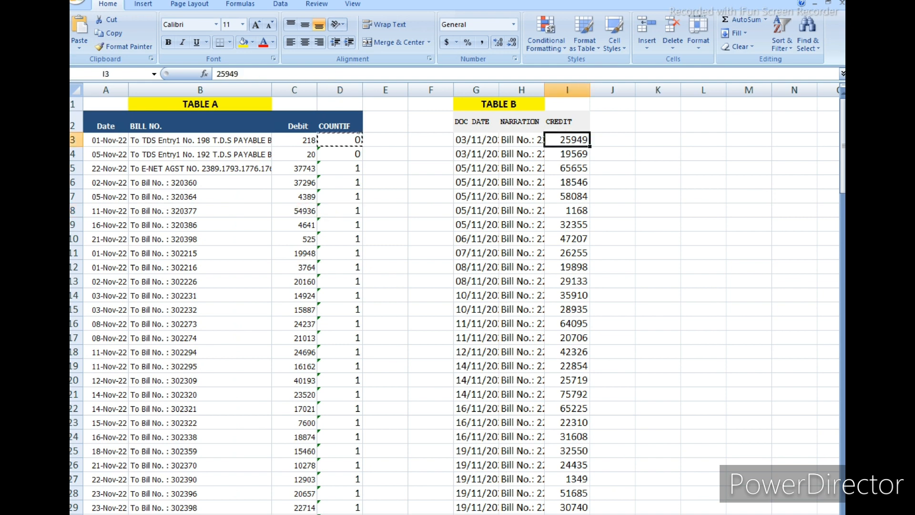
scroll(458, 306, down, 8)
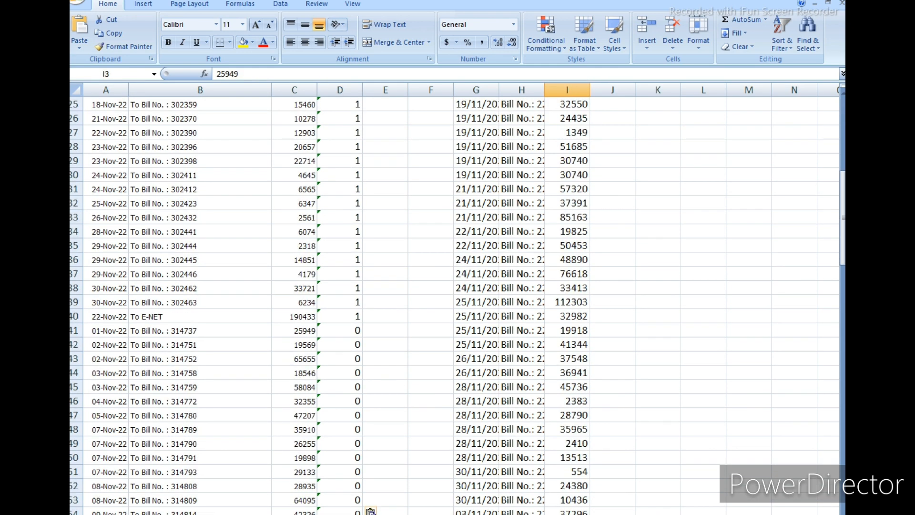
click(340, 330)
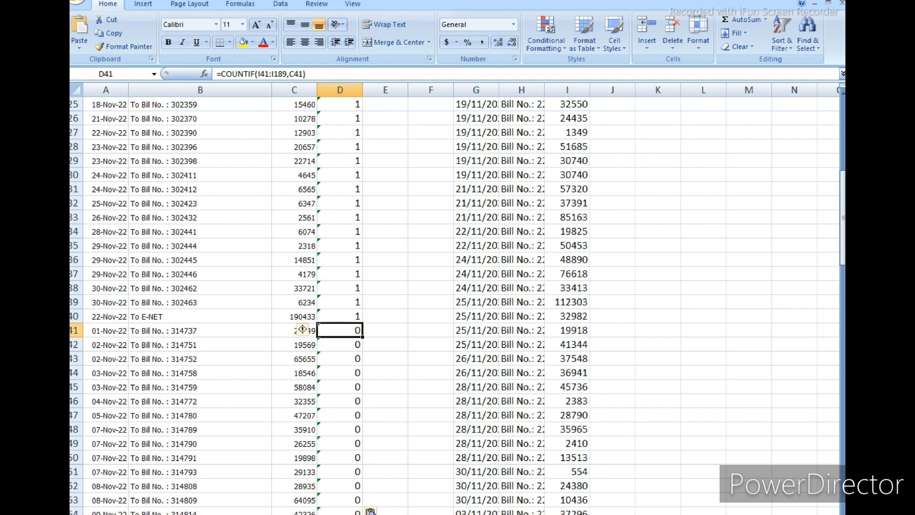
scroll(302, 329, up, 8)
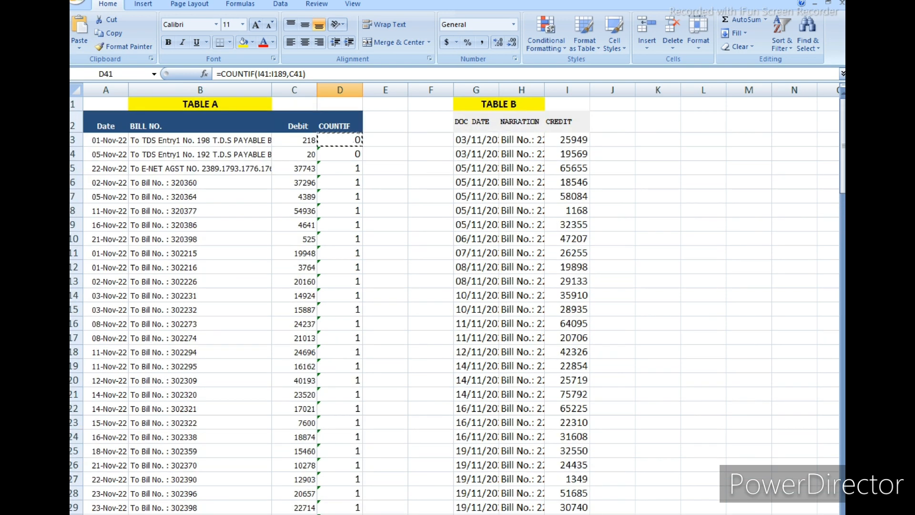